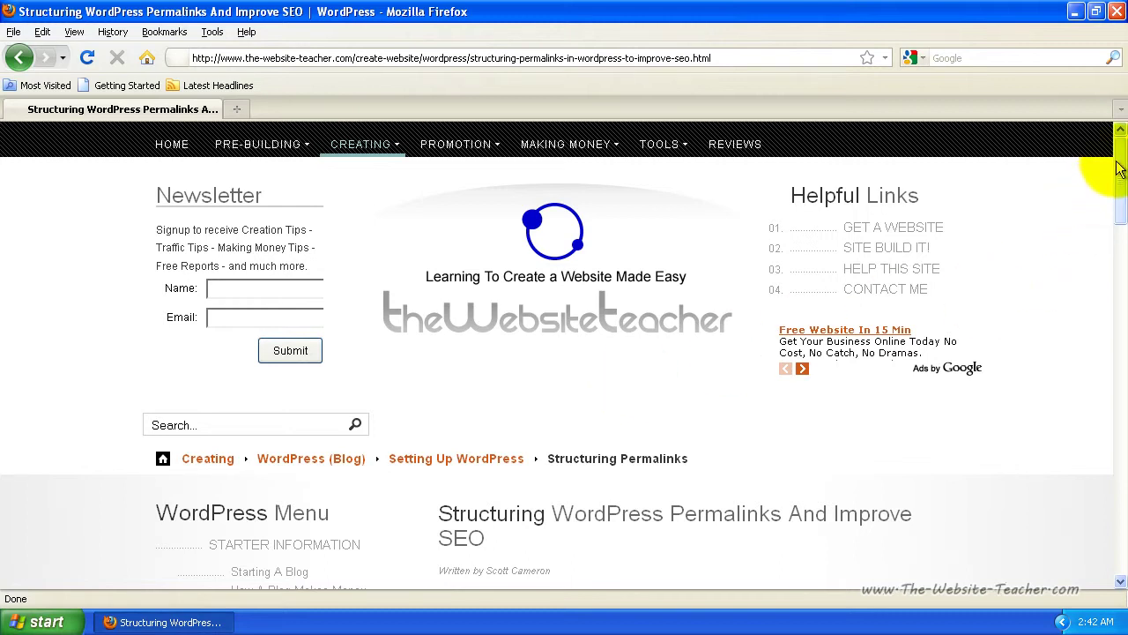
- Highlight the tutorial's Permalink Tags list, from %year% through %author%, in Firefox
drag(1116, 160, 1083, 290)
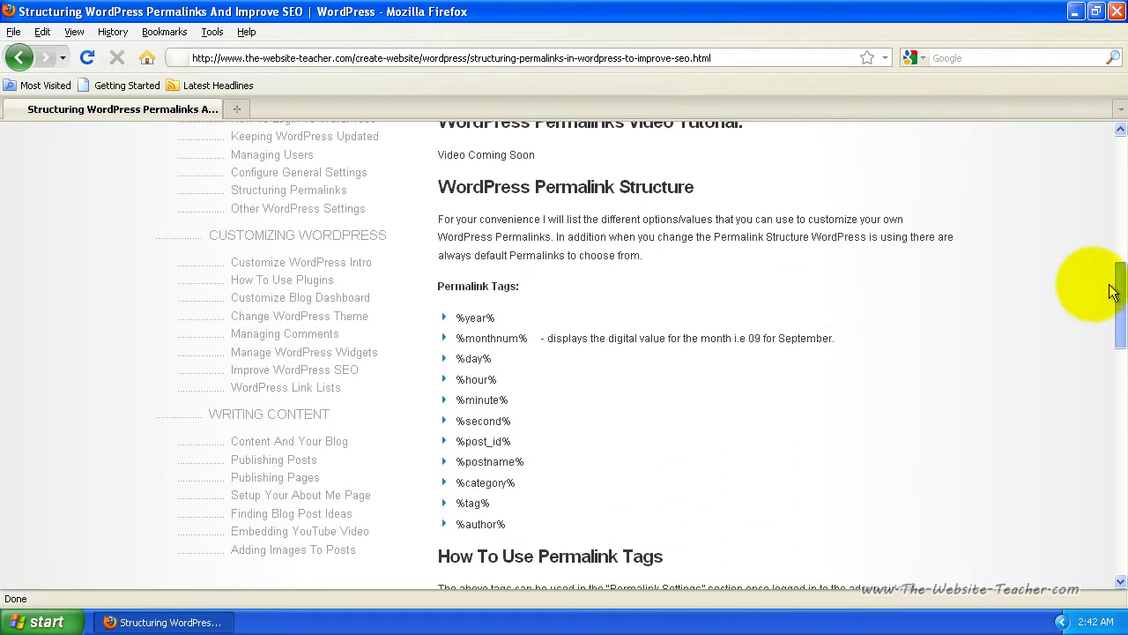
drag(436, 284, 562, 523)
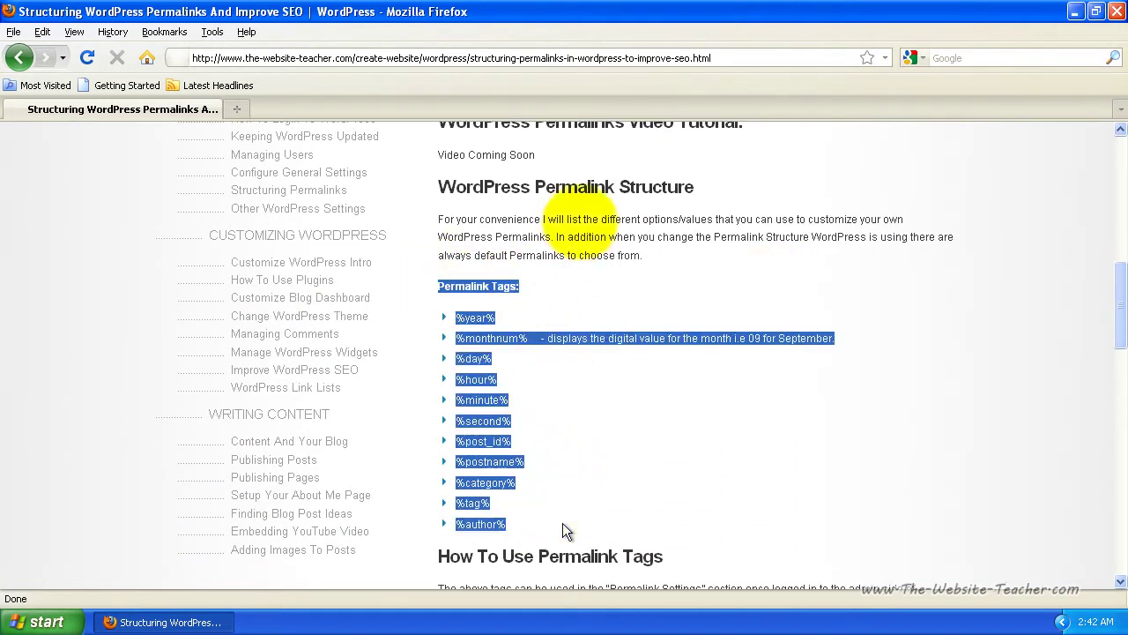
click(652, 260)
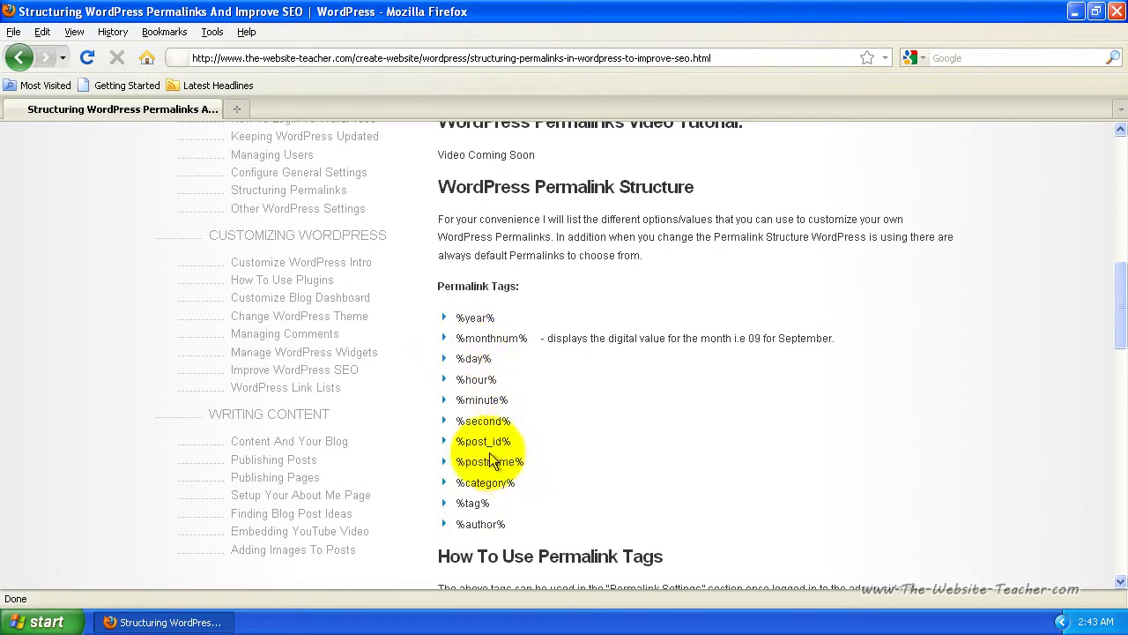
drag(453, 461, 527, 462)
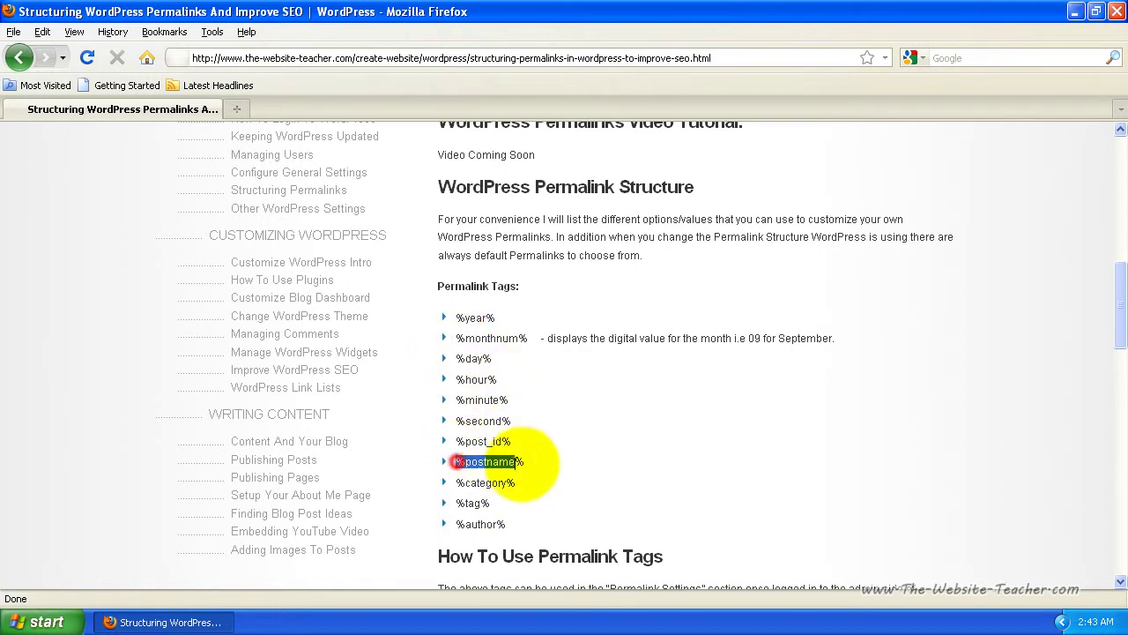
click(669, 414)
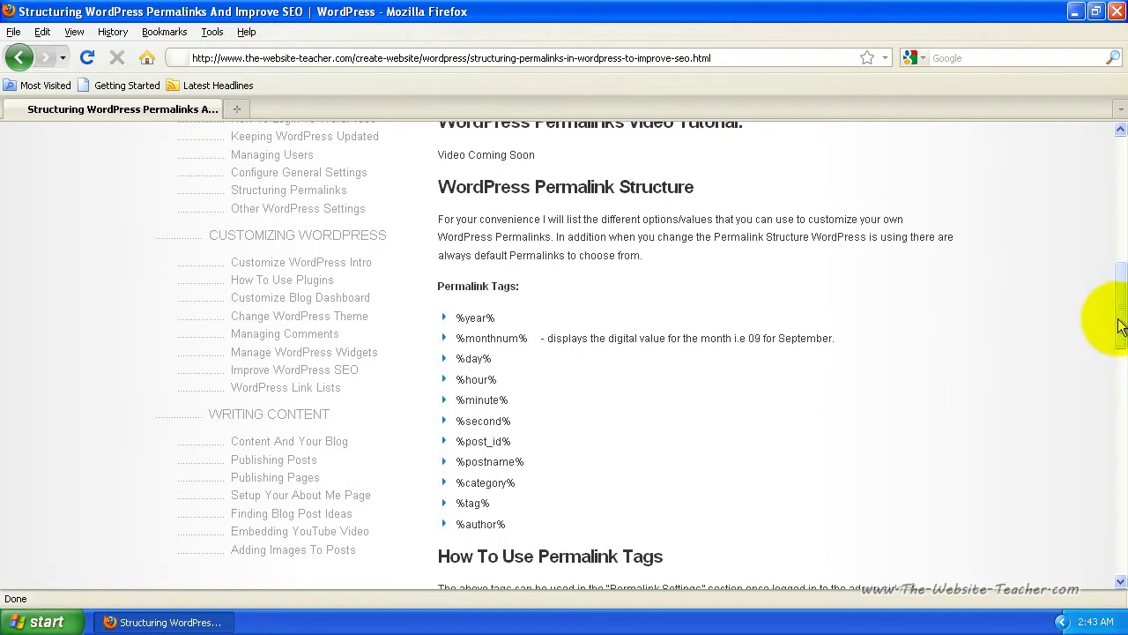
mouse_move(1115, 324)
mouse_down()
mouse_move(1116, 222)
mouse_move(1100, 314)
mouse_up()
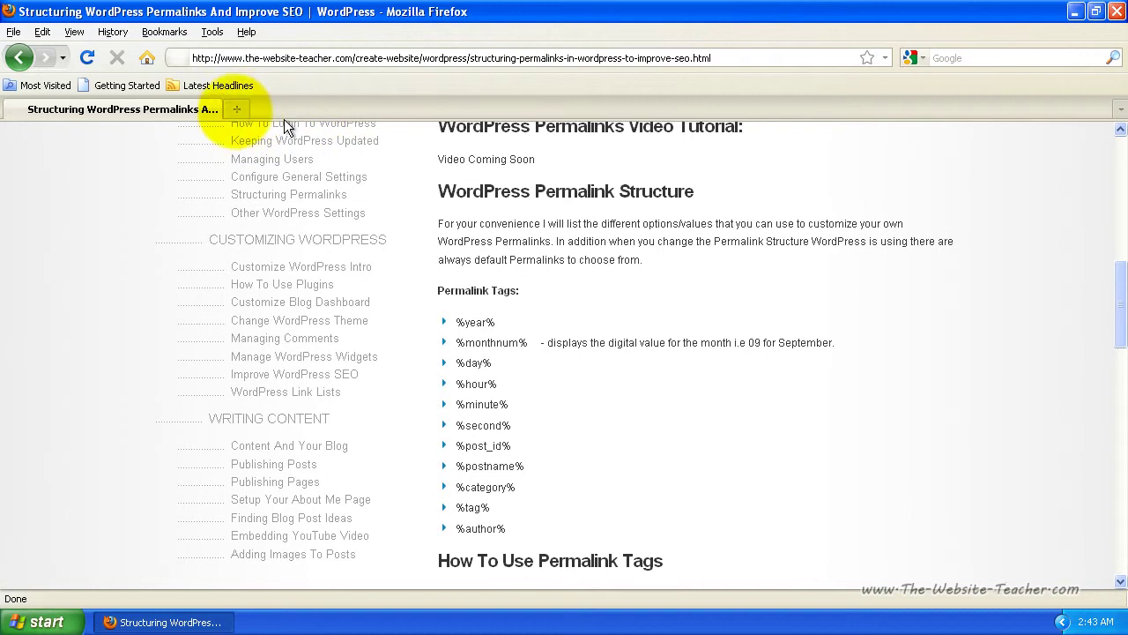
- Load the Learn Website Basics blog front page in a new tab
click(235, 113)
text(learn)
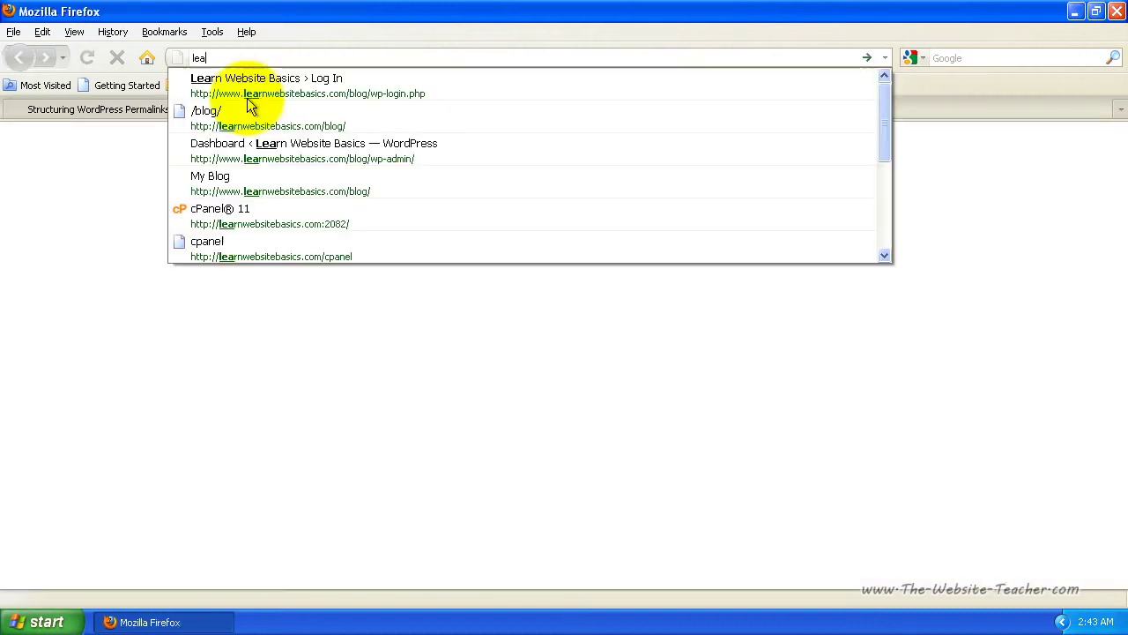
key(Down)
key(Down)
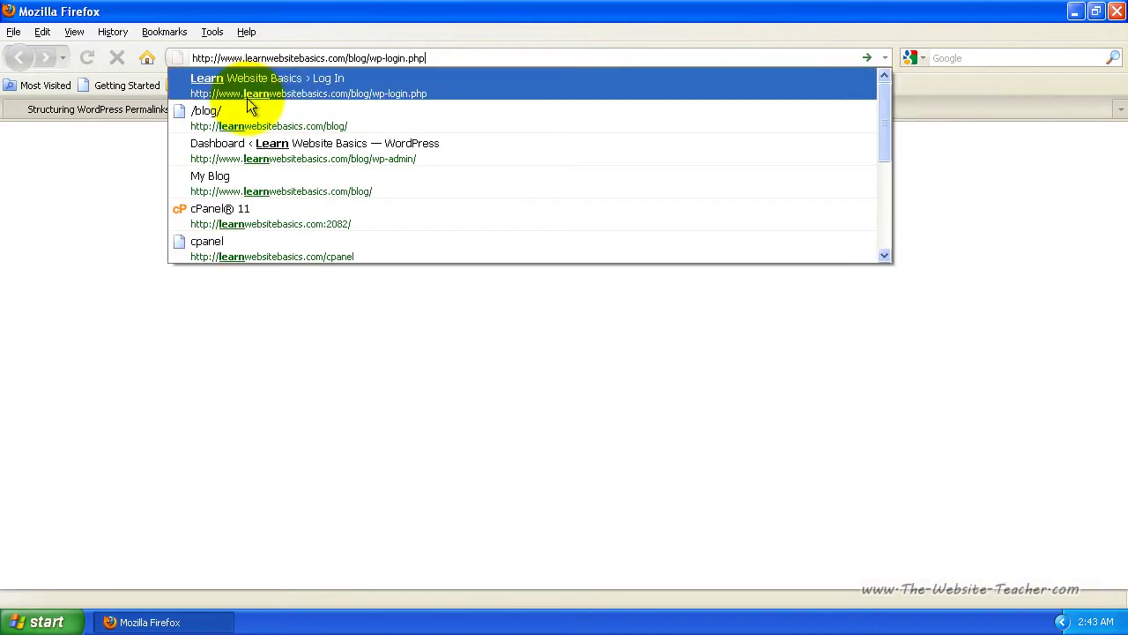
key(Return)
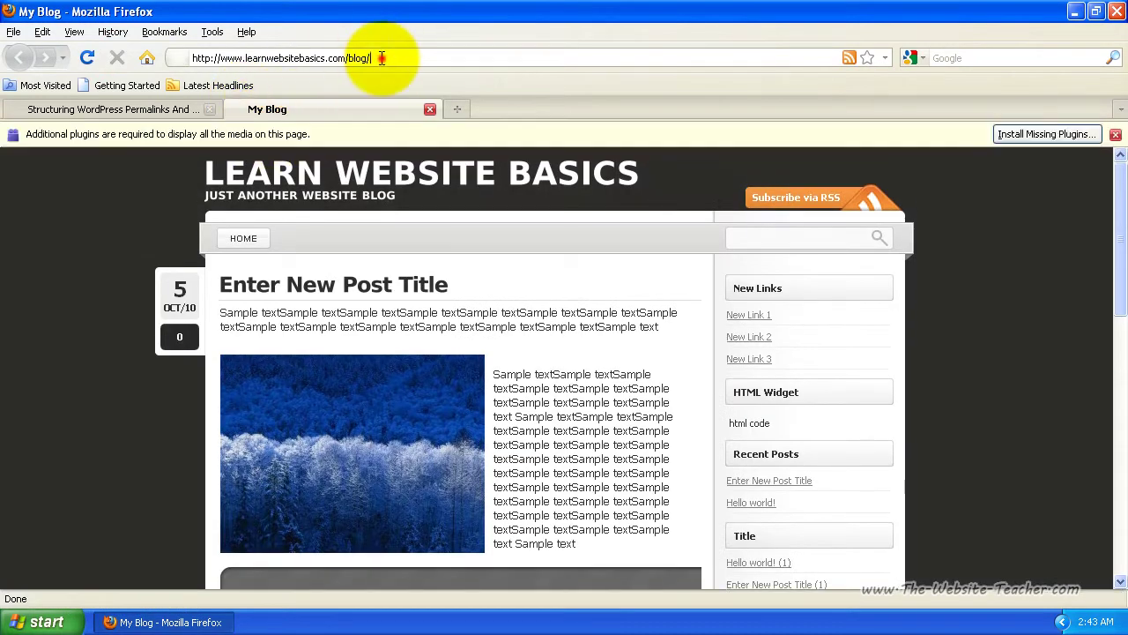
- Go to the blog's wp-login.php page and log in as admin
click(394, 59)
click(393, 58)
text(wp)
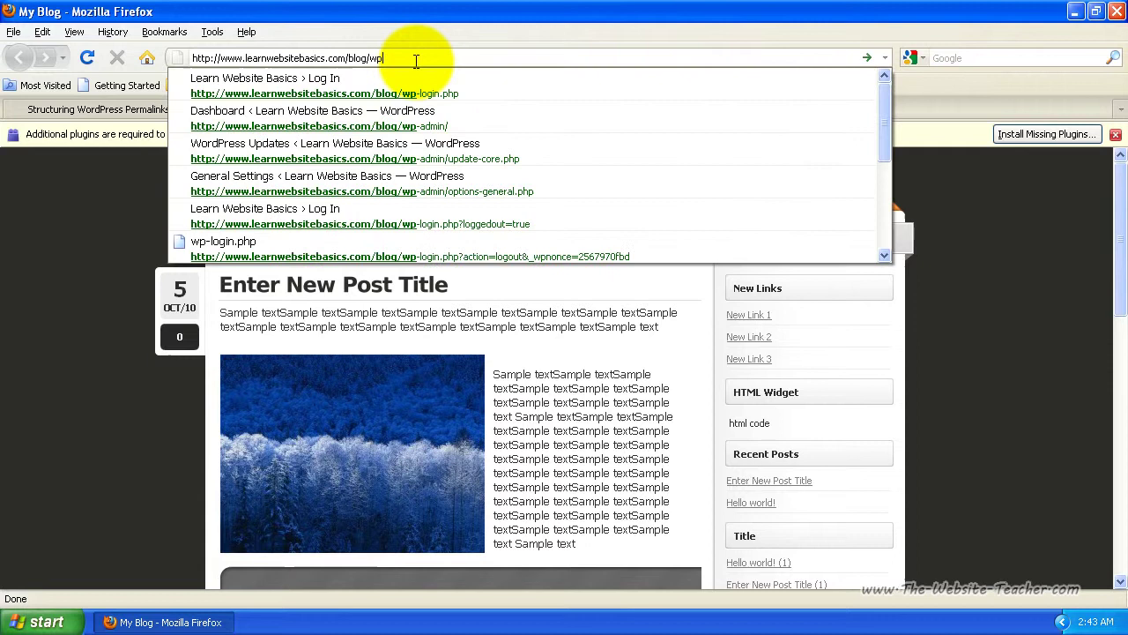
text(-loing.php)
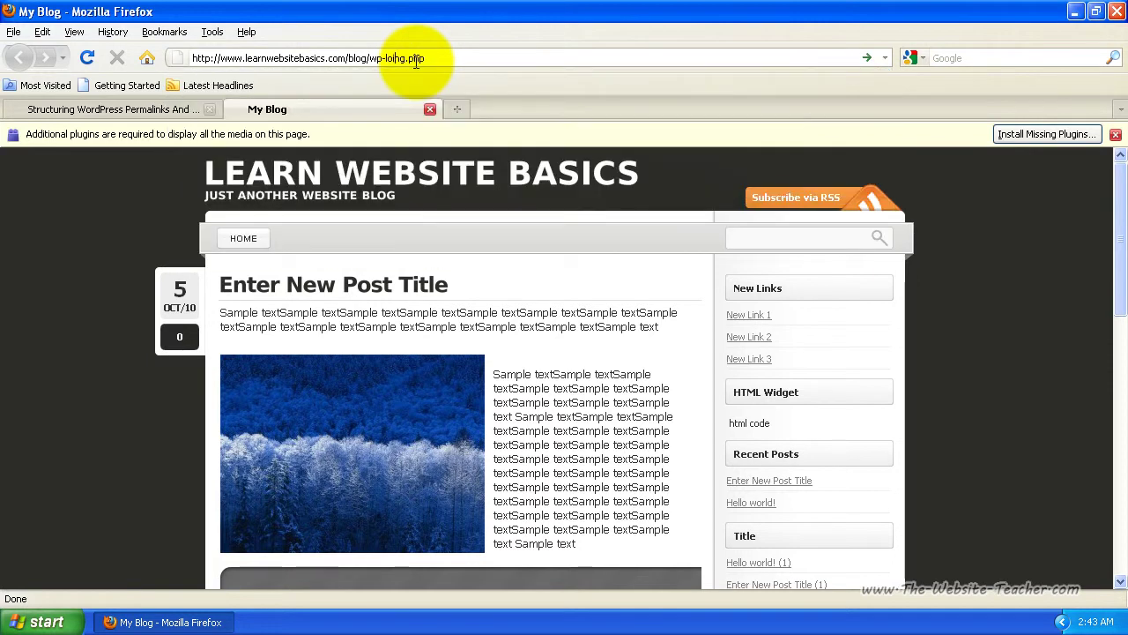
key(Return)
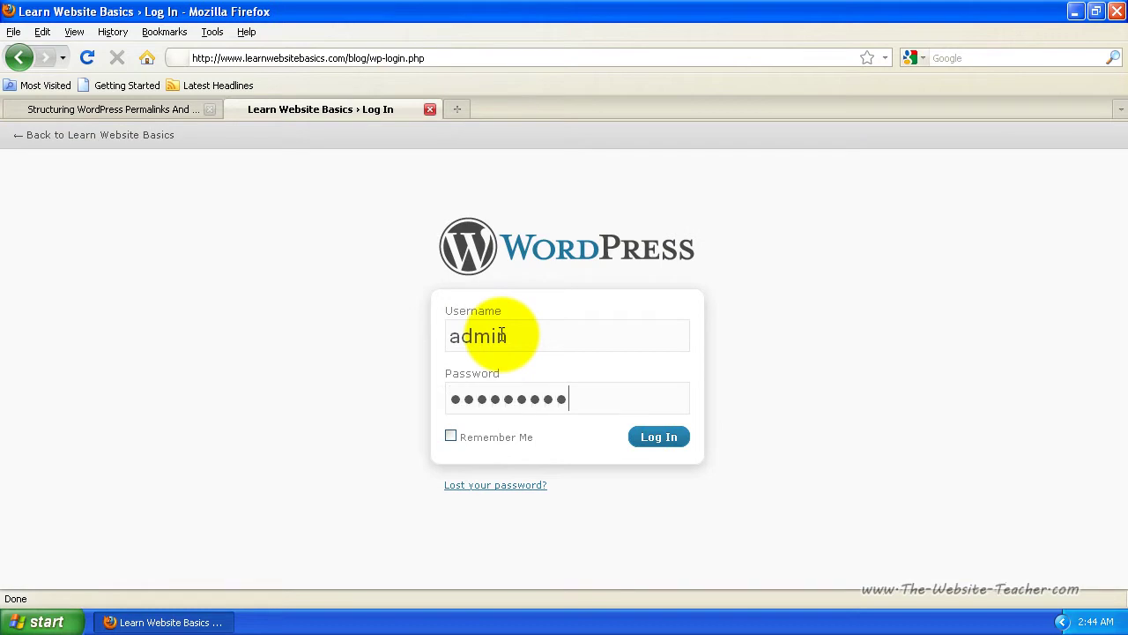
key(Return)
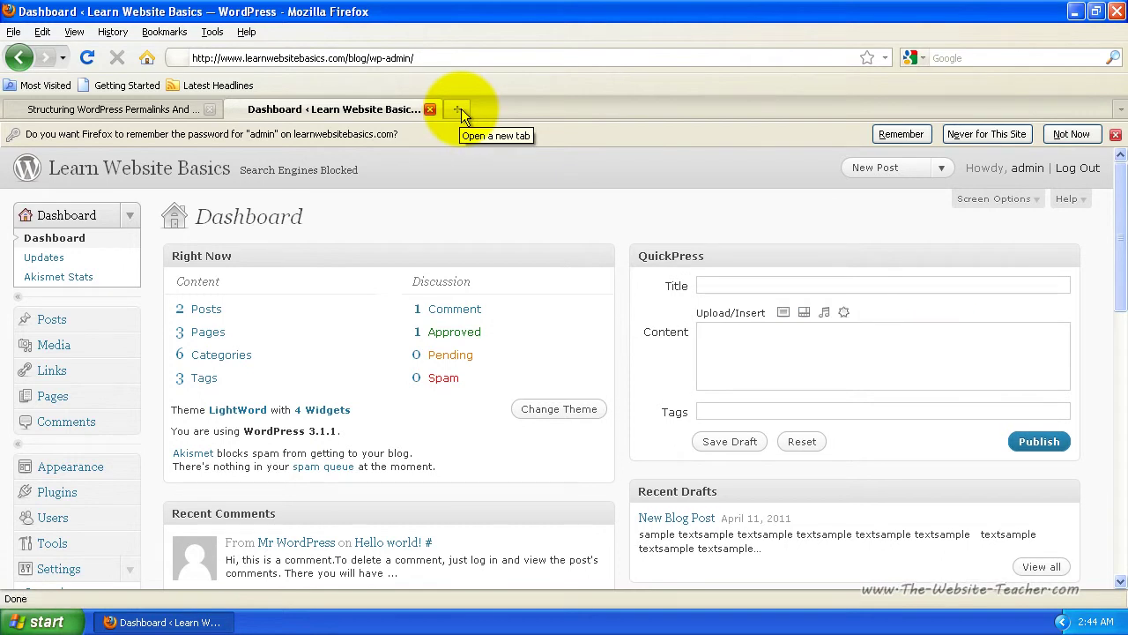
- Load the blog in another new tab and open the Enter New Post Title post
click(458, 110)
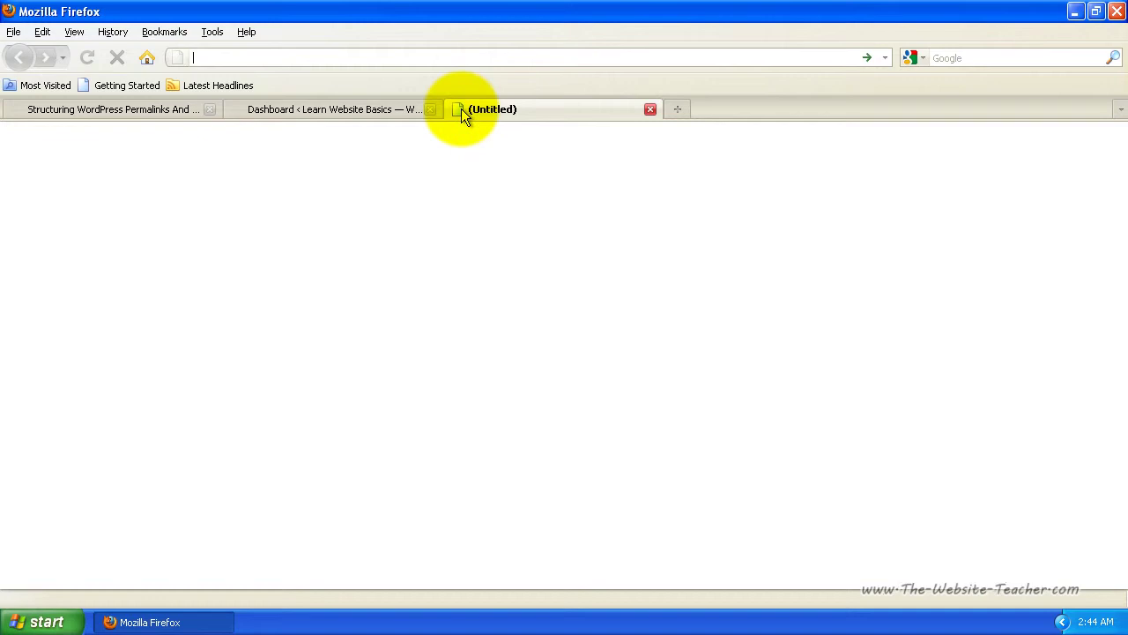
text(learn)
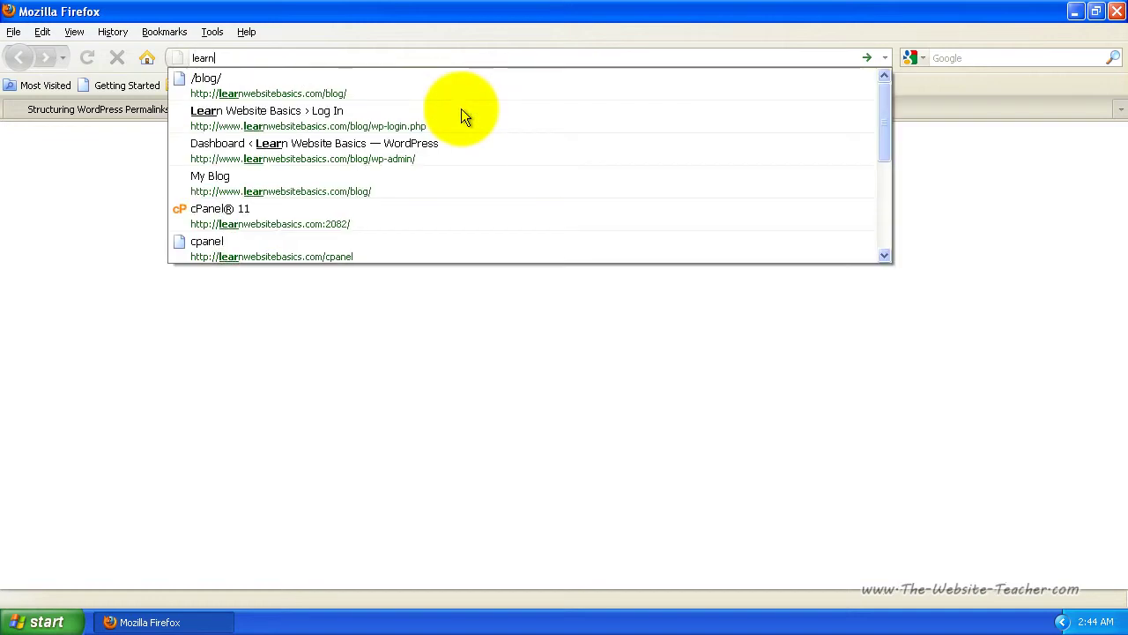
key(Down)
key(Return)
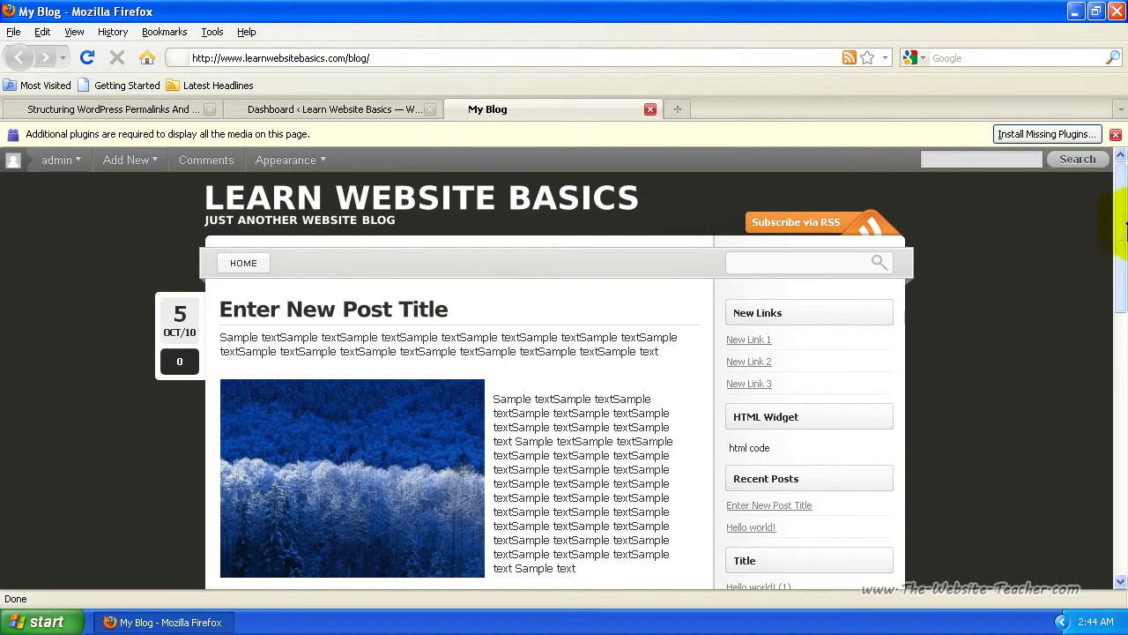
click(346, 314)
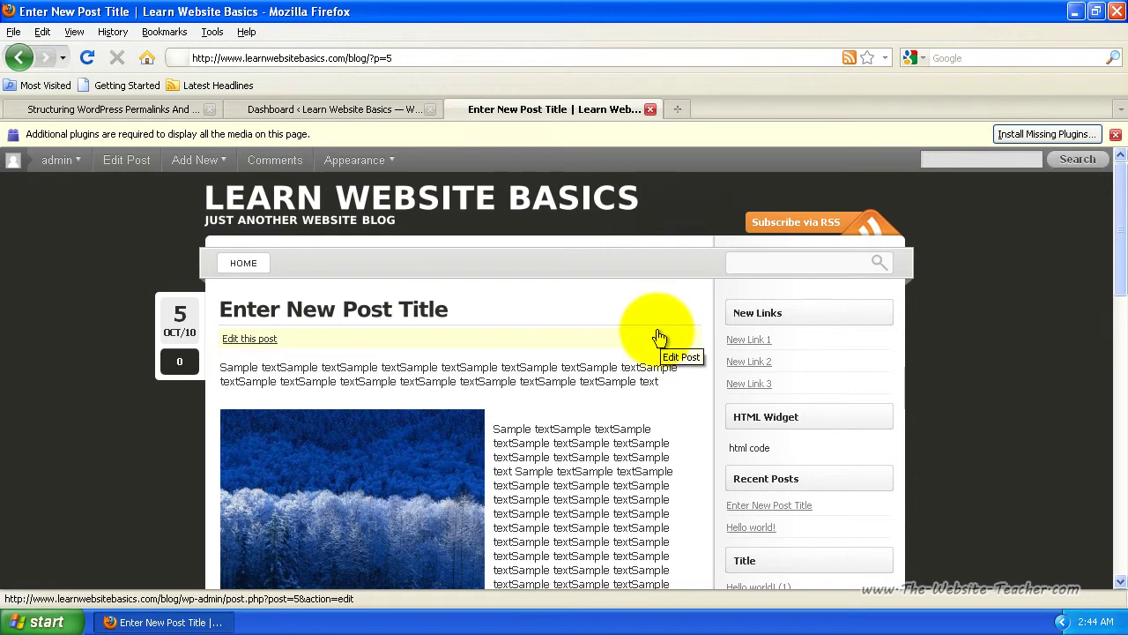
- Highlight the default ?p=5 ending of the post's address
click(651, 333)
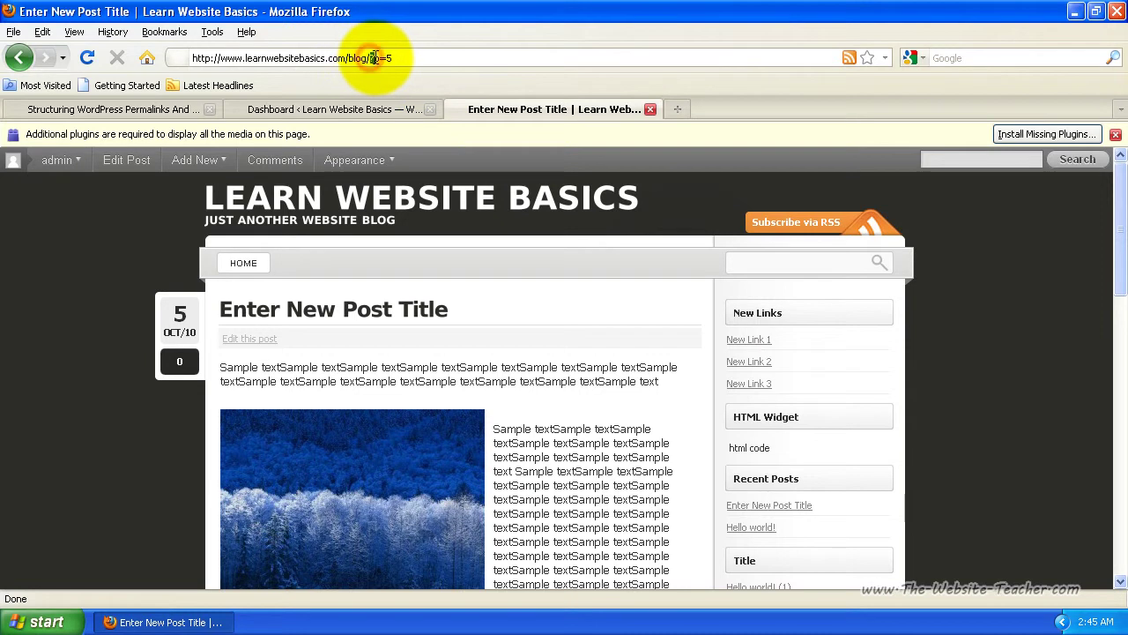
drag(370, 57, 391, 57)
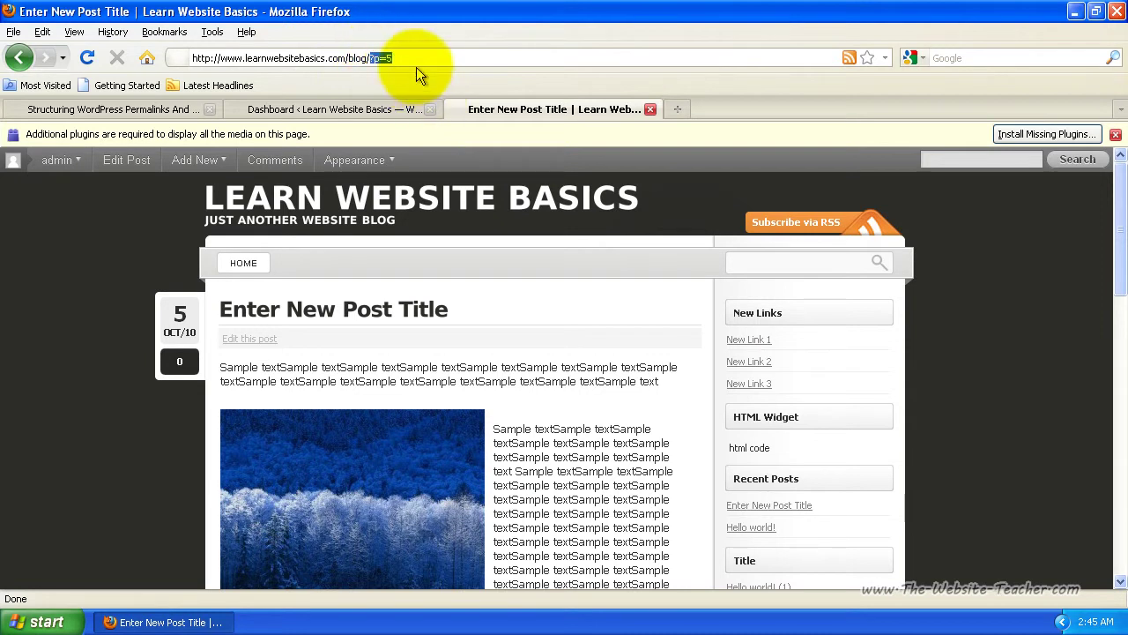
click(392, 58)
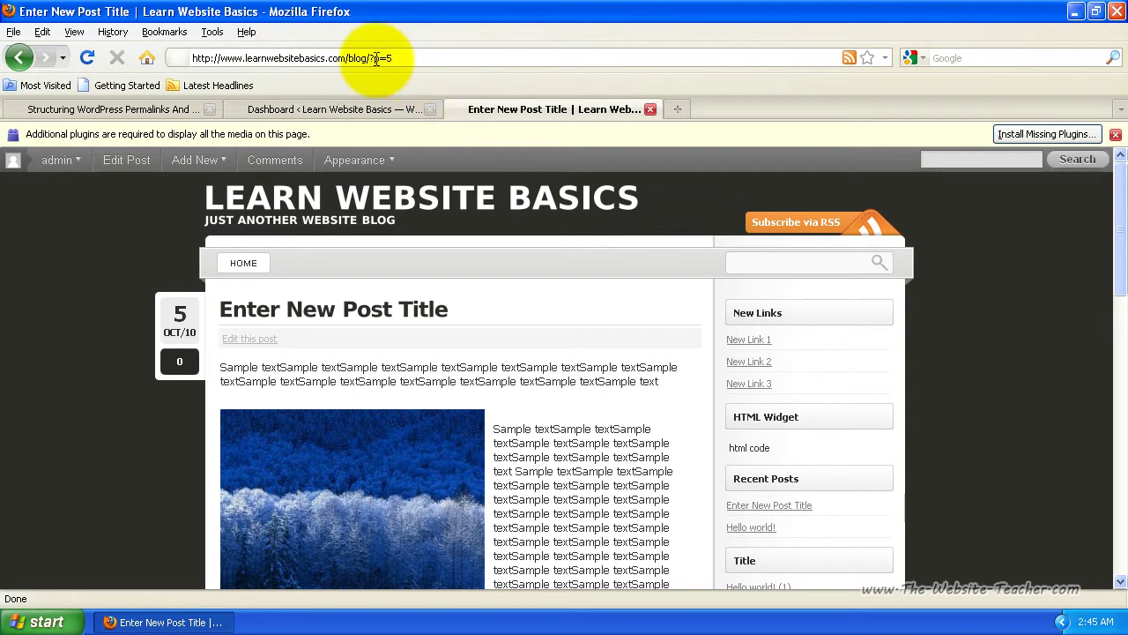
mouse_move(374, 58)
mouse_down()
mouse_move(386, 58)
mouse_move(370, 58)
mouse_up()
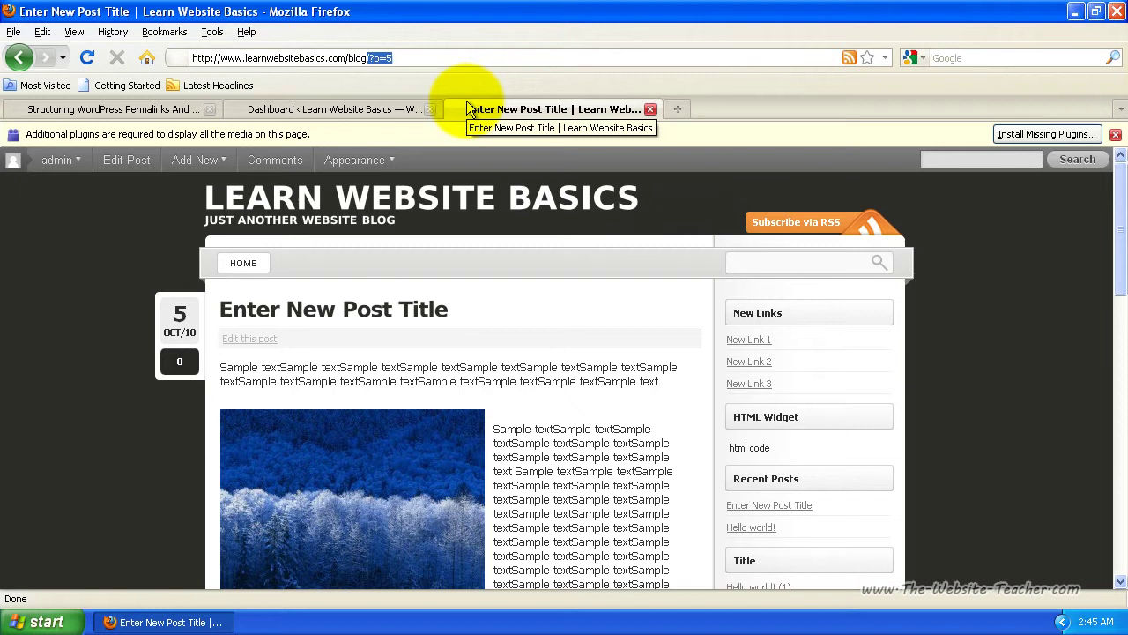
click(407, 57)
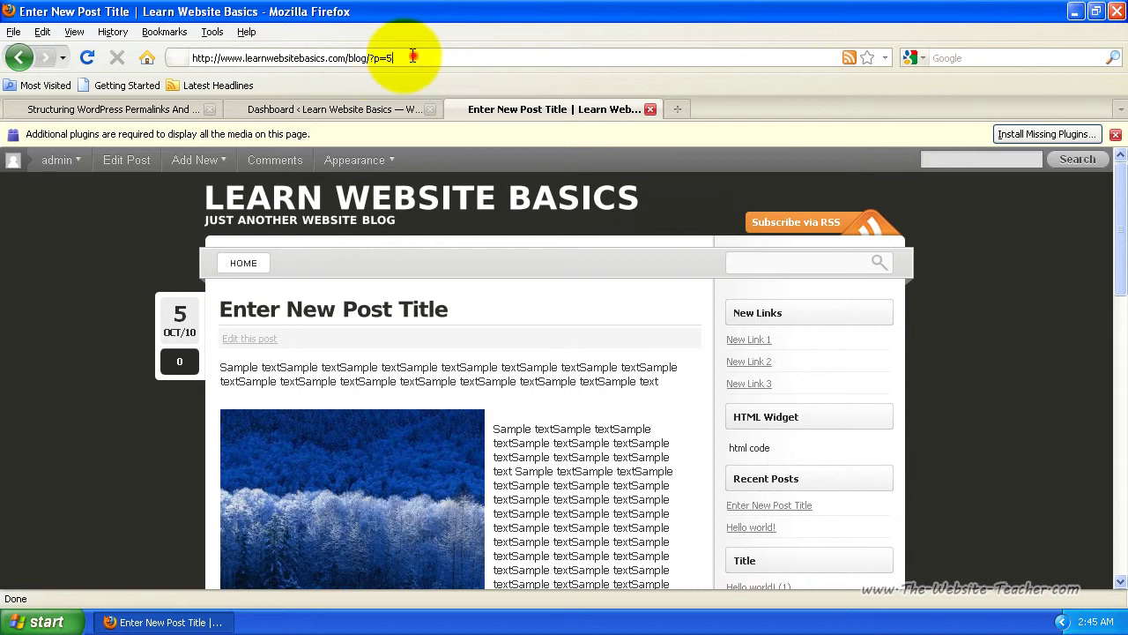
drag(412, 57, 369, 56)
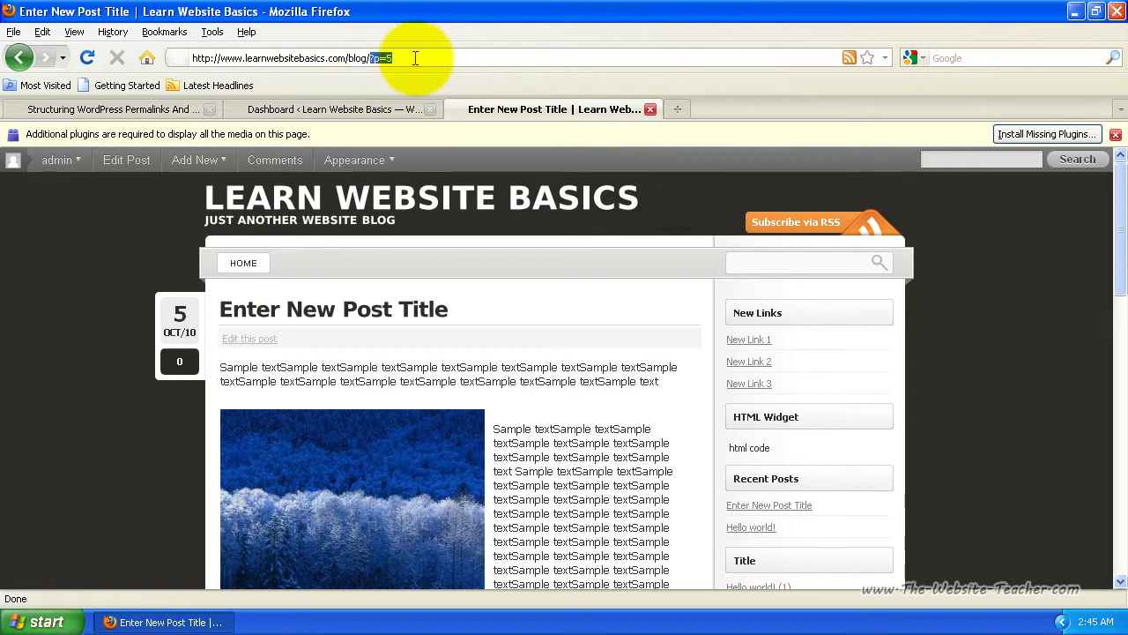
click(514, 58)
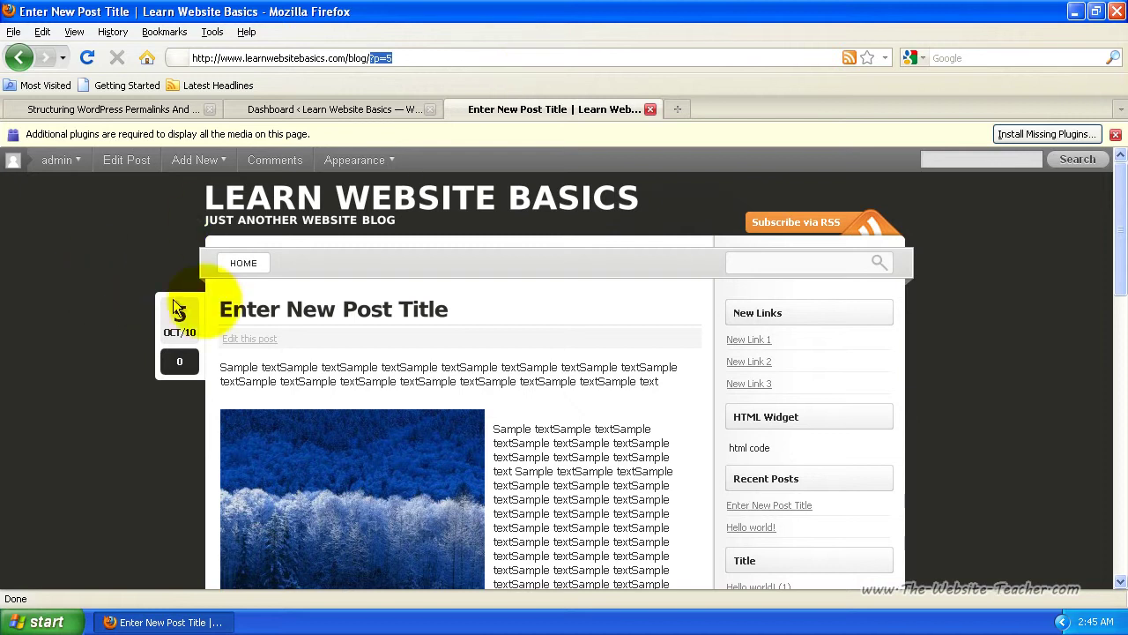
- From the Dashboard tab, open Settings > Permalinks
click(326, 109)
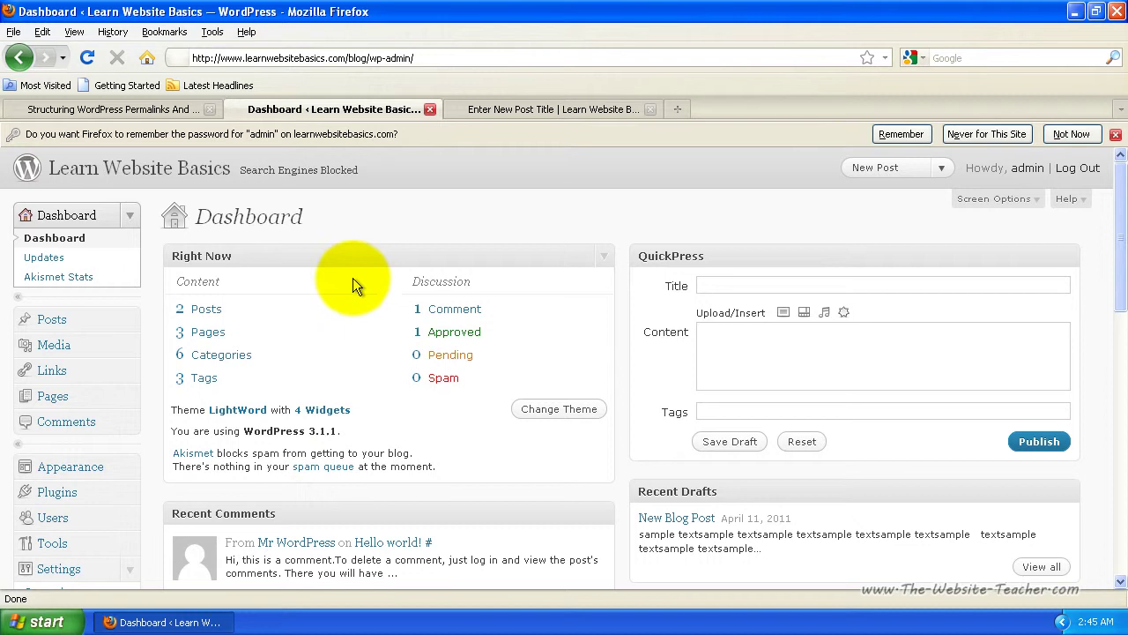
scroll(320, 251, down, 4)
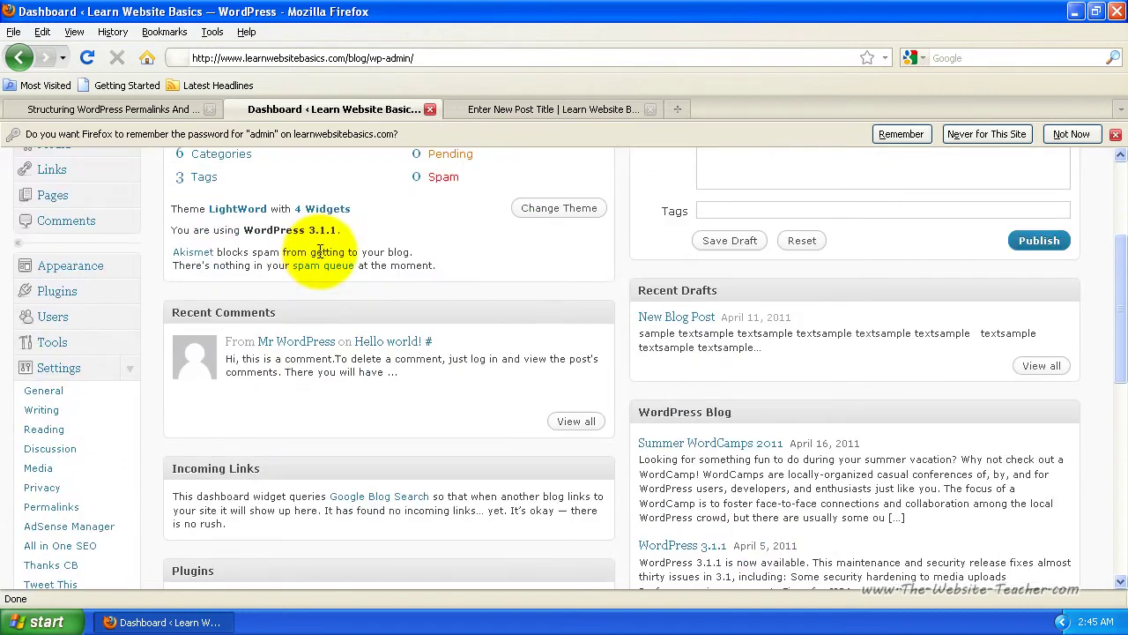
scroll(315, 251, down, 2)
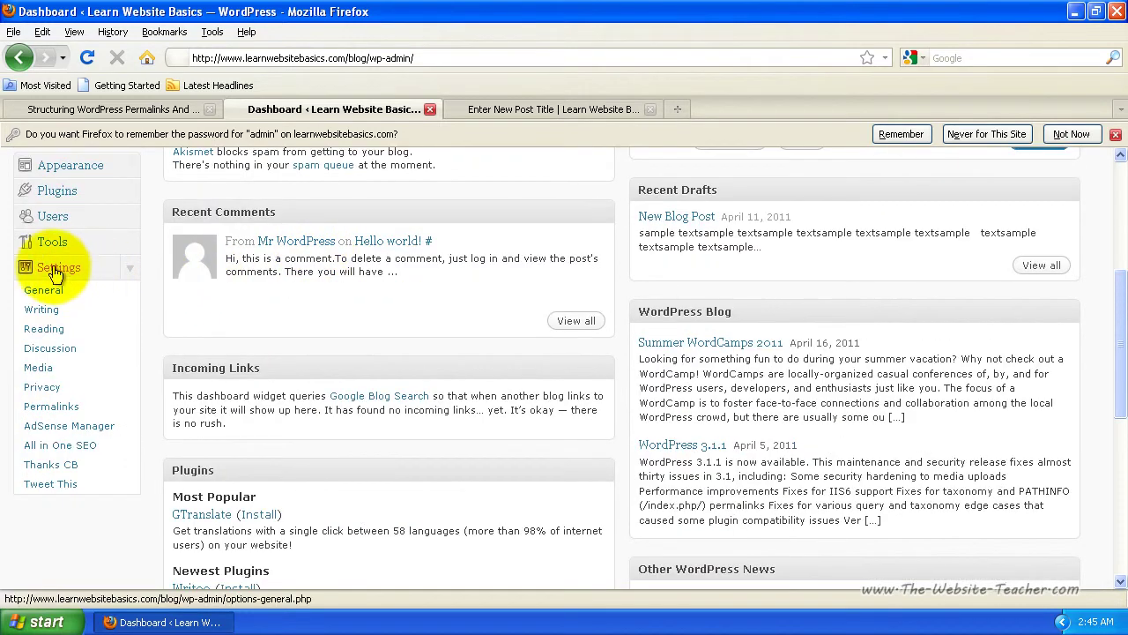
click(129, 269)
click(130, 268)
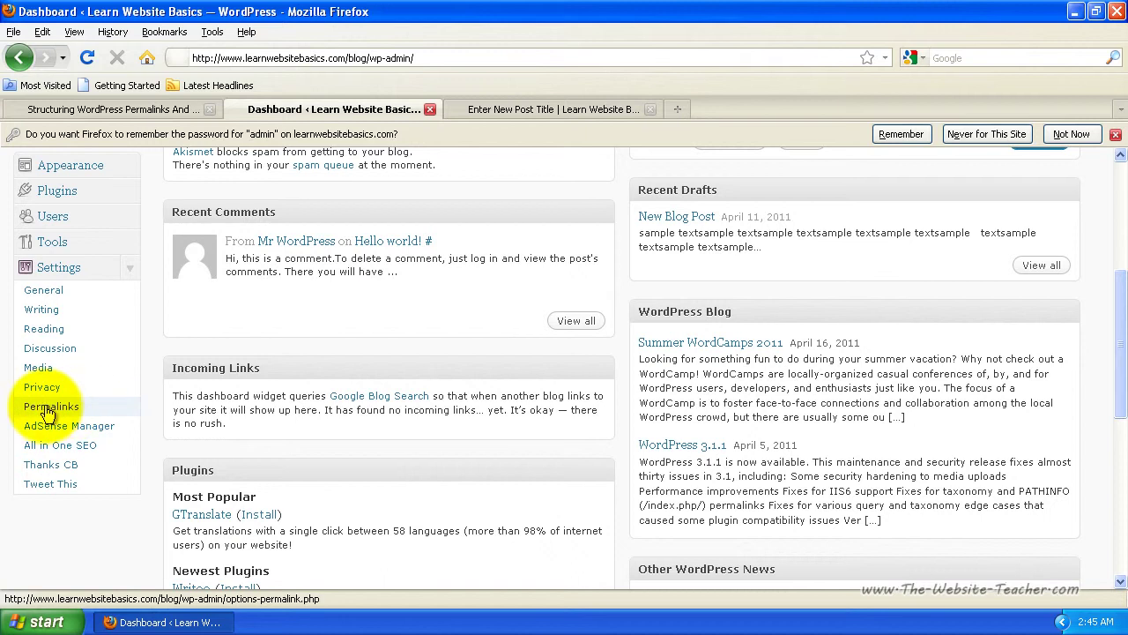
click(47, 412)
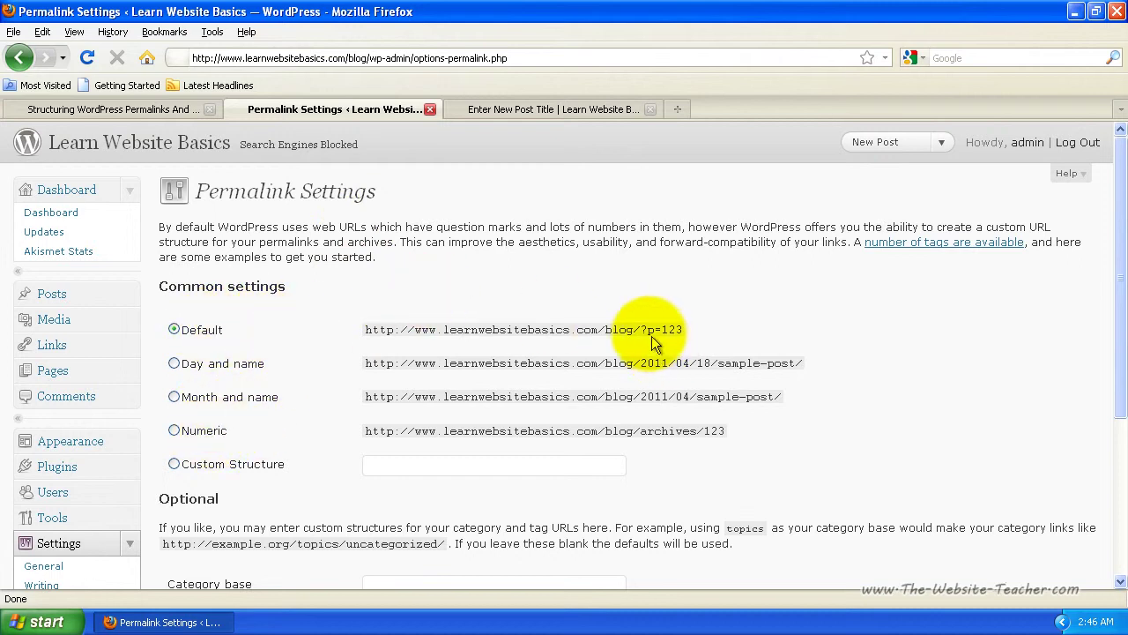
drag(640, 330, 705, 335)
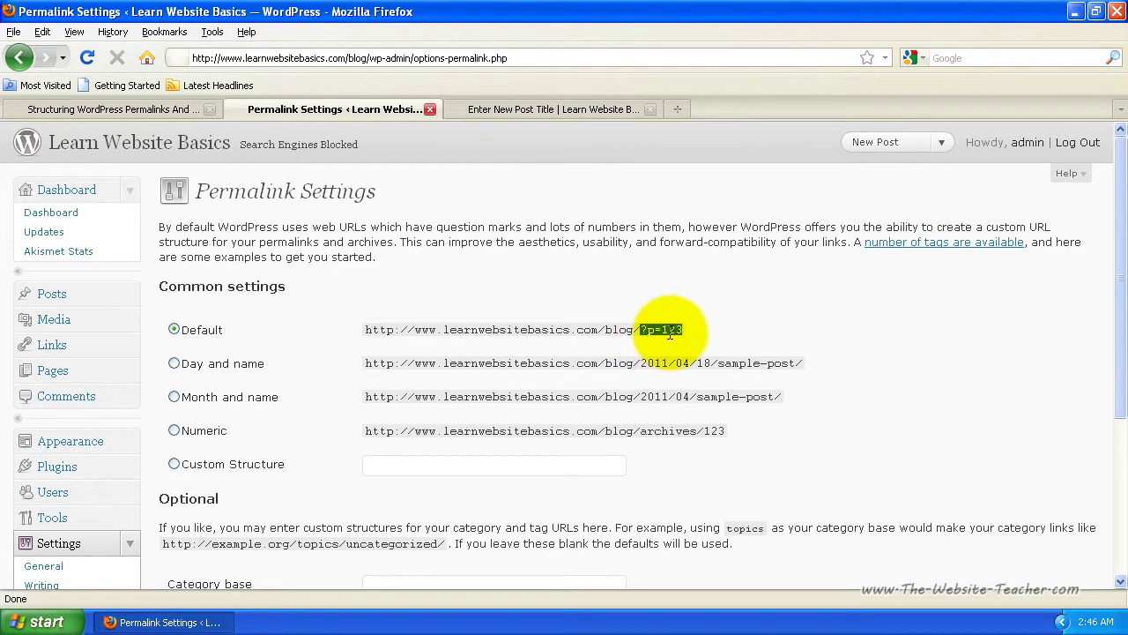
click(485, 113)
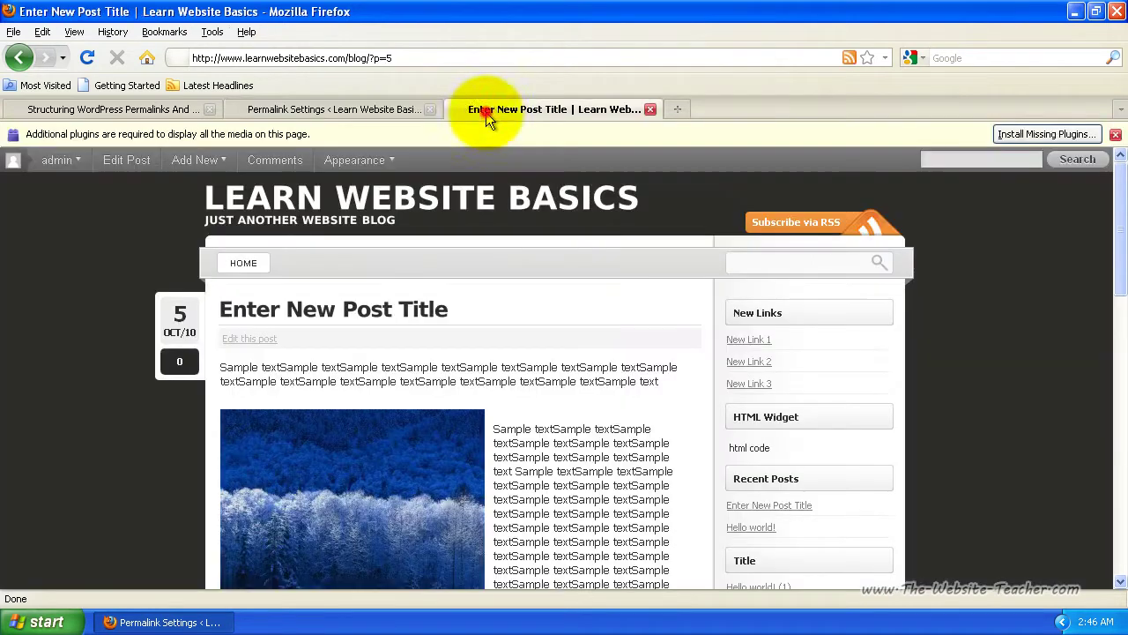
drag(369, 58, 393, 58)
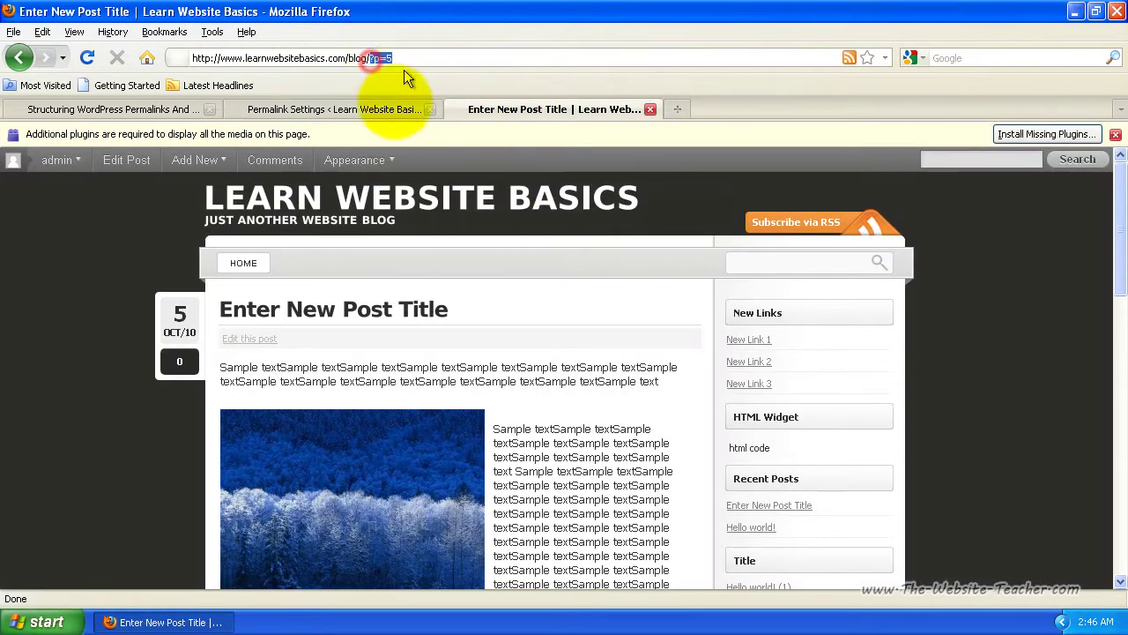
click(333, 109)
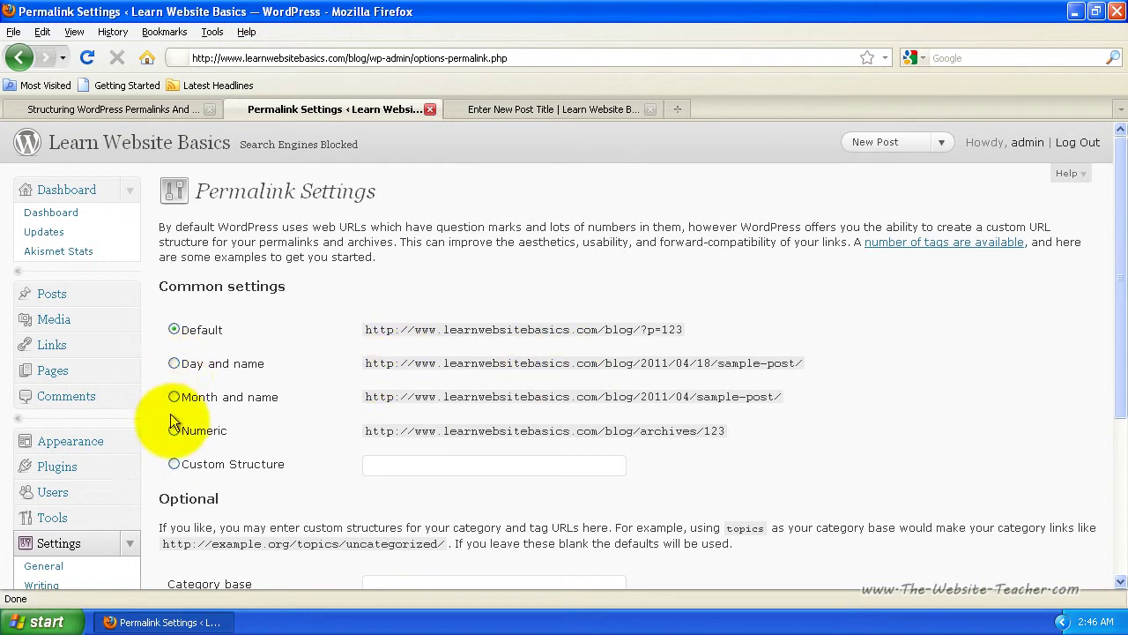
- Select Day and name and compare the Default, Day and name, Month and name and Numeric example URLs
click(174, 363)
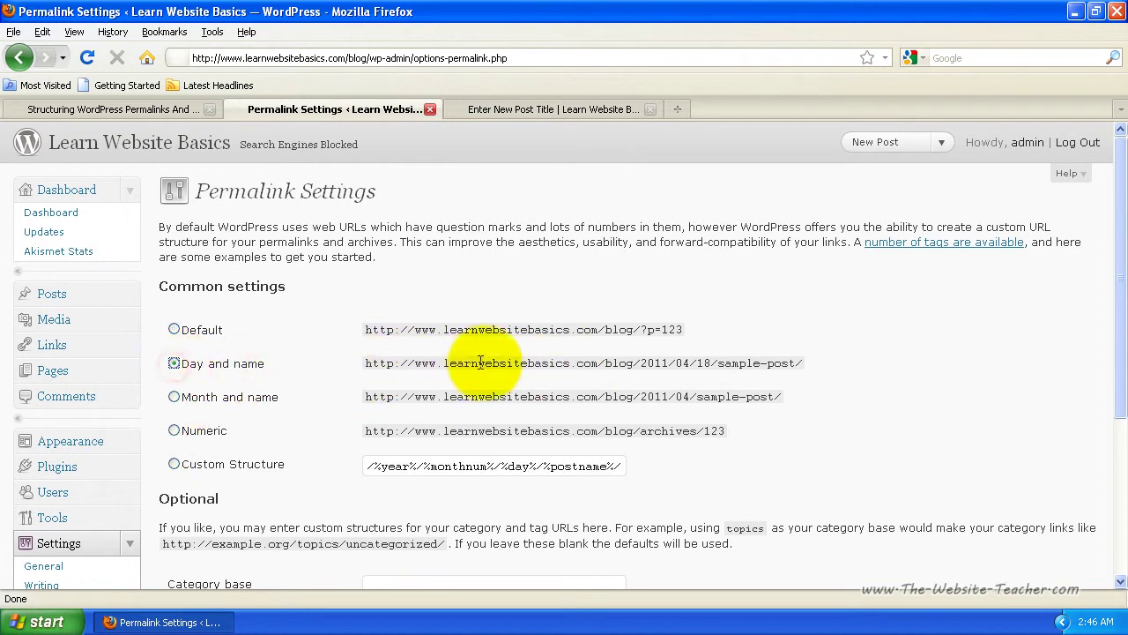
drag(641, 328, 654, 330)
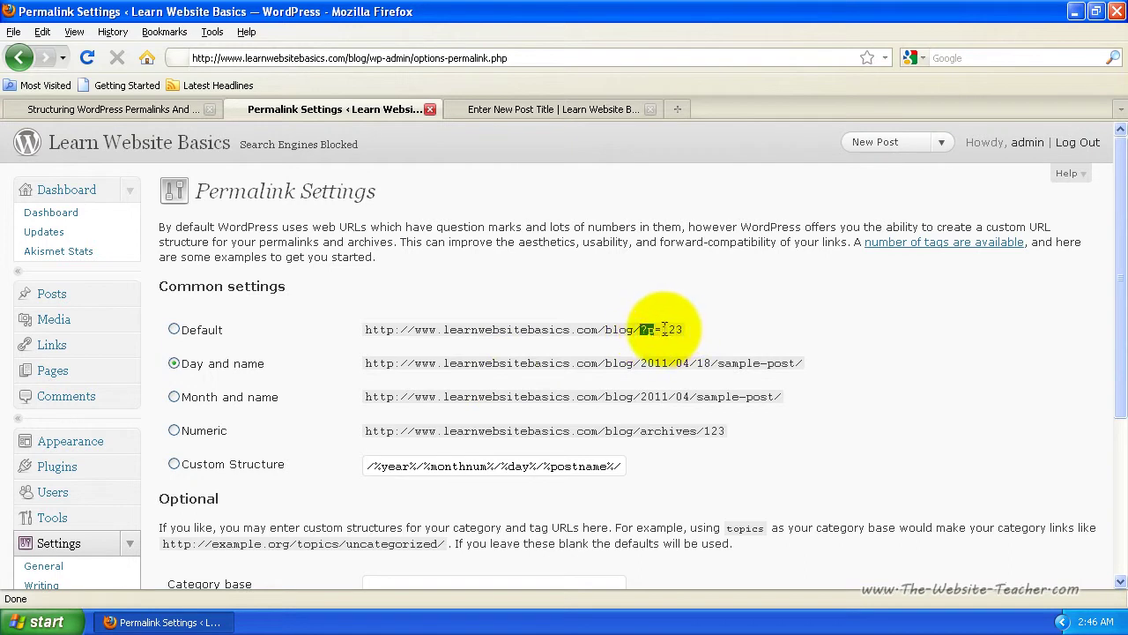
double_click(668, 328)
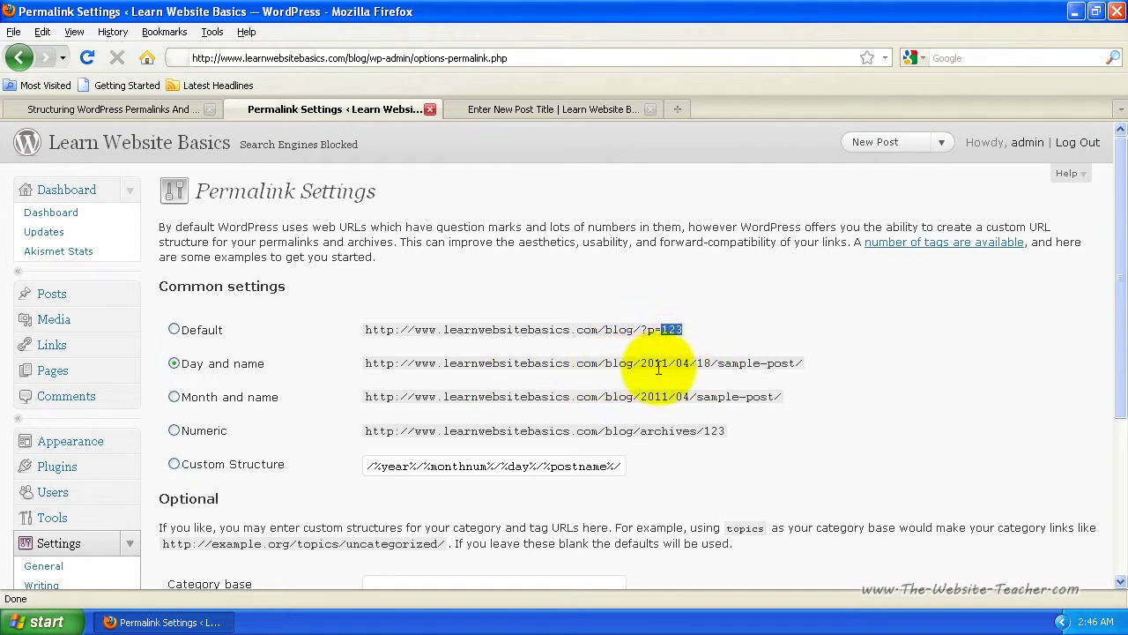
drag(641, 362, 797, 364)
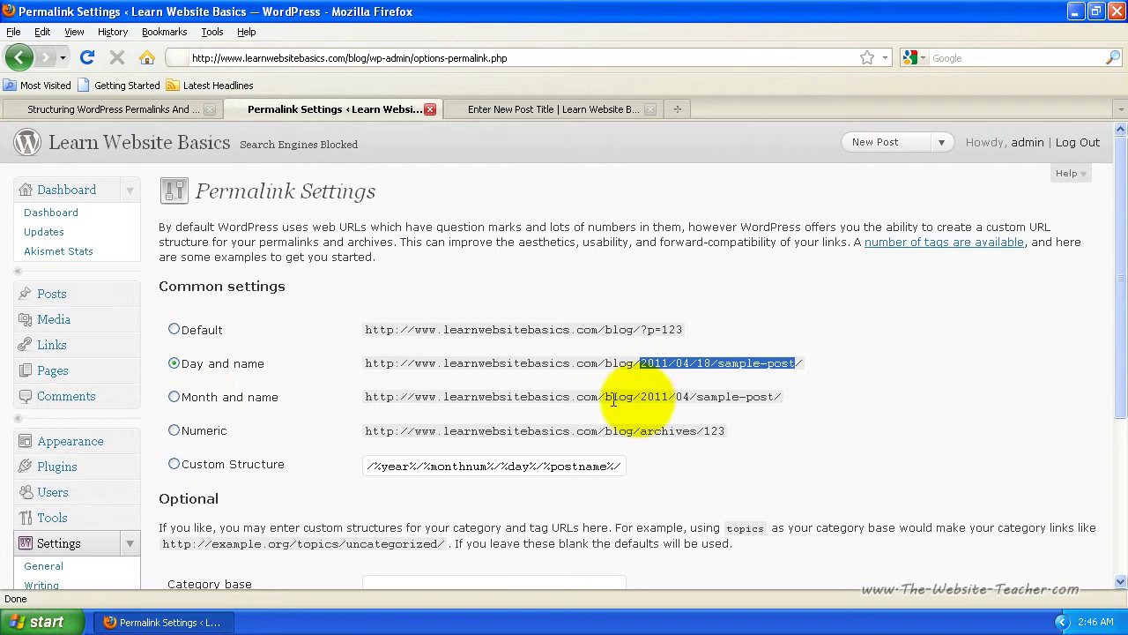
drag(641, 397, 753, 403)
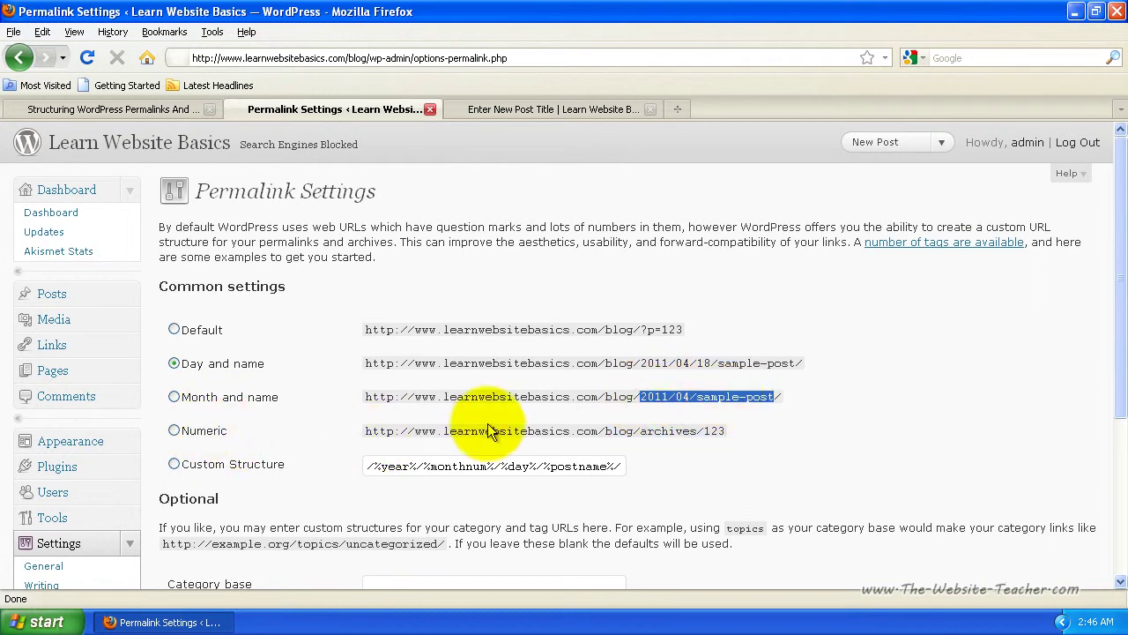
double_click(606, 431)
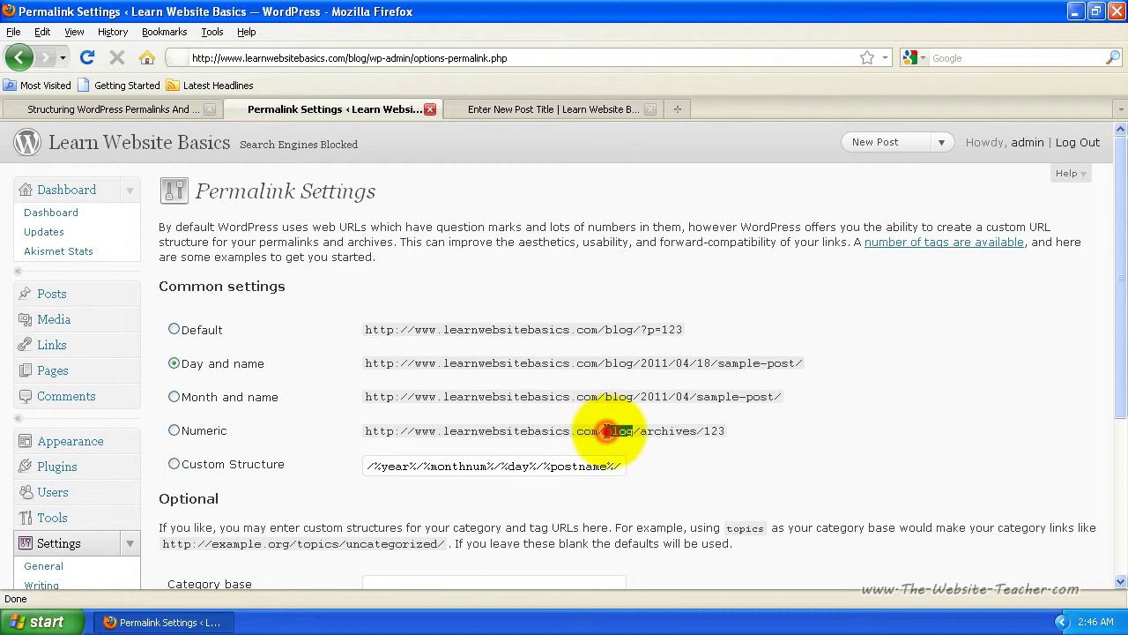
click(667, 434)
double_click(708, 430)
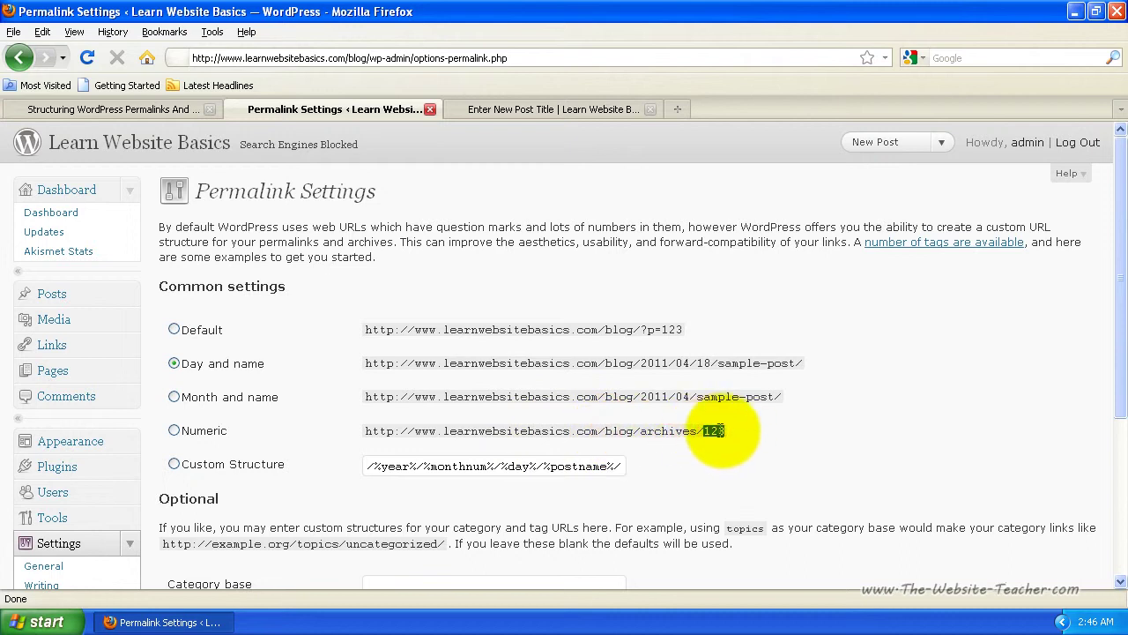
- Examine the Month and name example, then choose Custom Structure /%year%/%monthnum%/%postname%/ and return to the tutorial
click(174, 396)
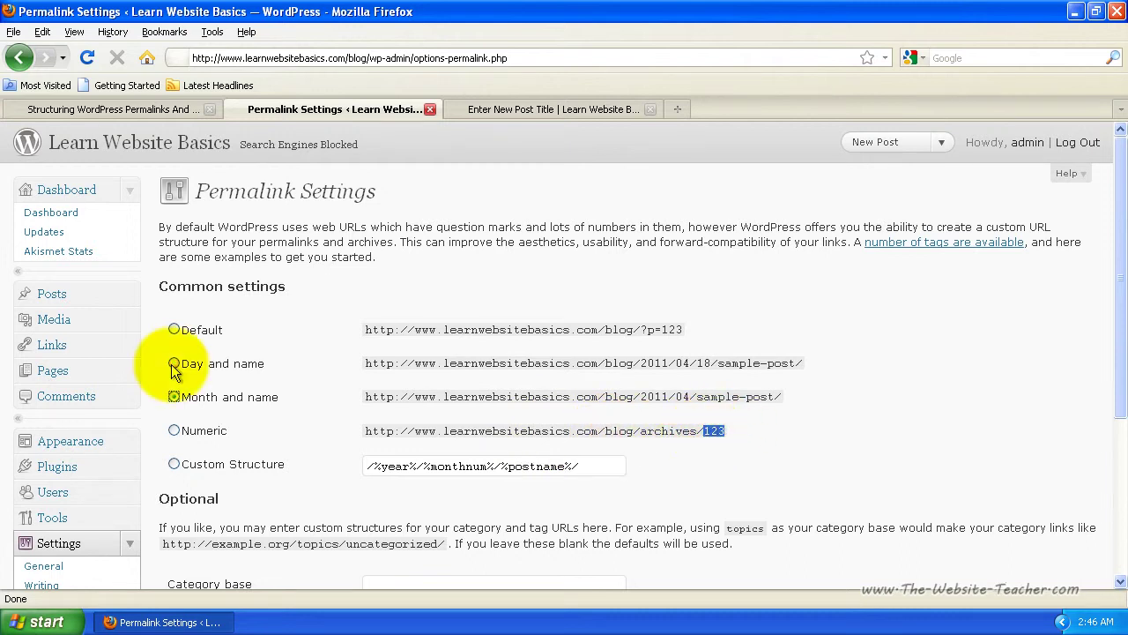
click(174, 363)
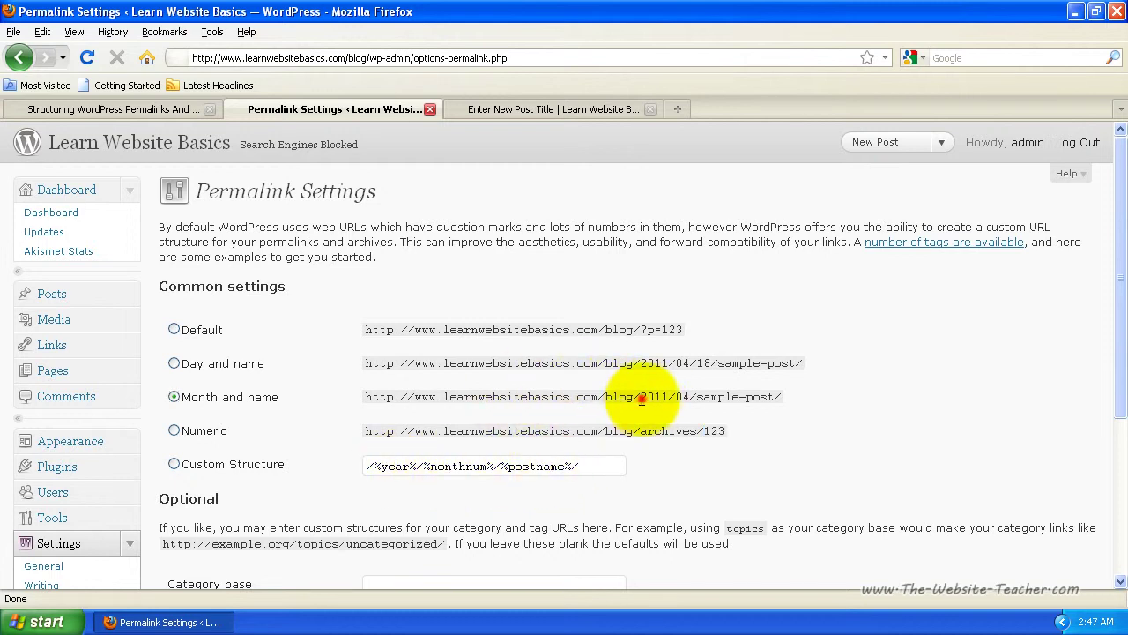
drag(641, 398, 672, 400)
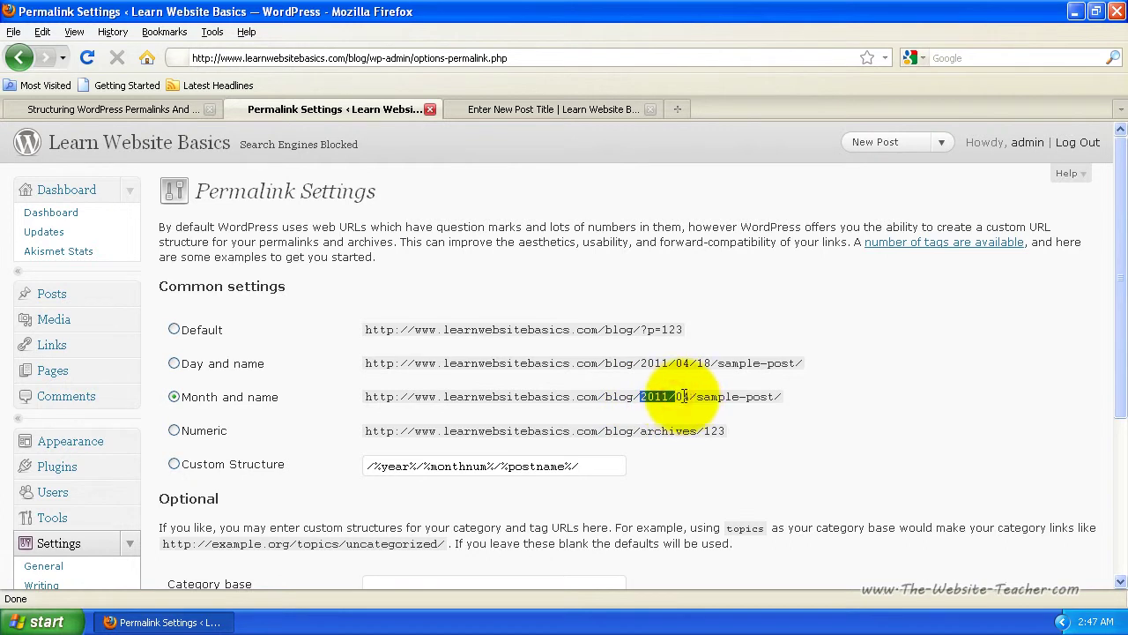
double_click(686, 395)
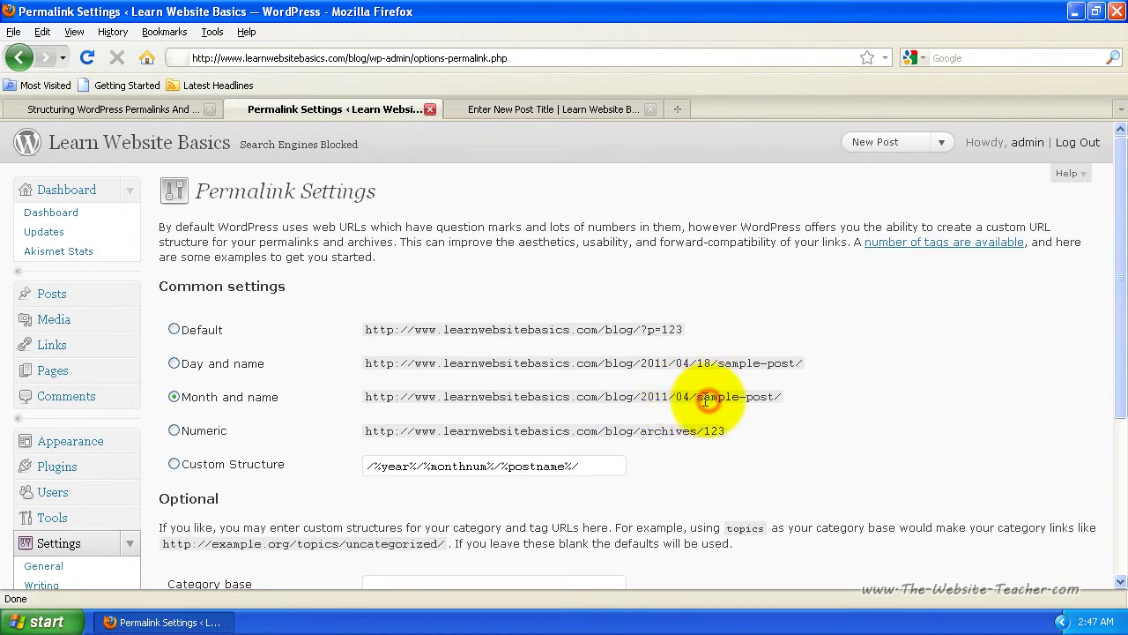
drag(704, 398, 763, 399)
click(755, 398)
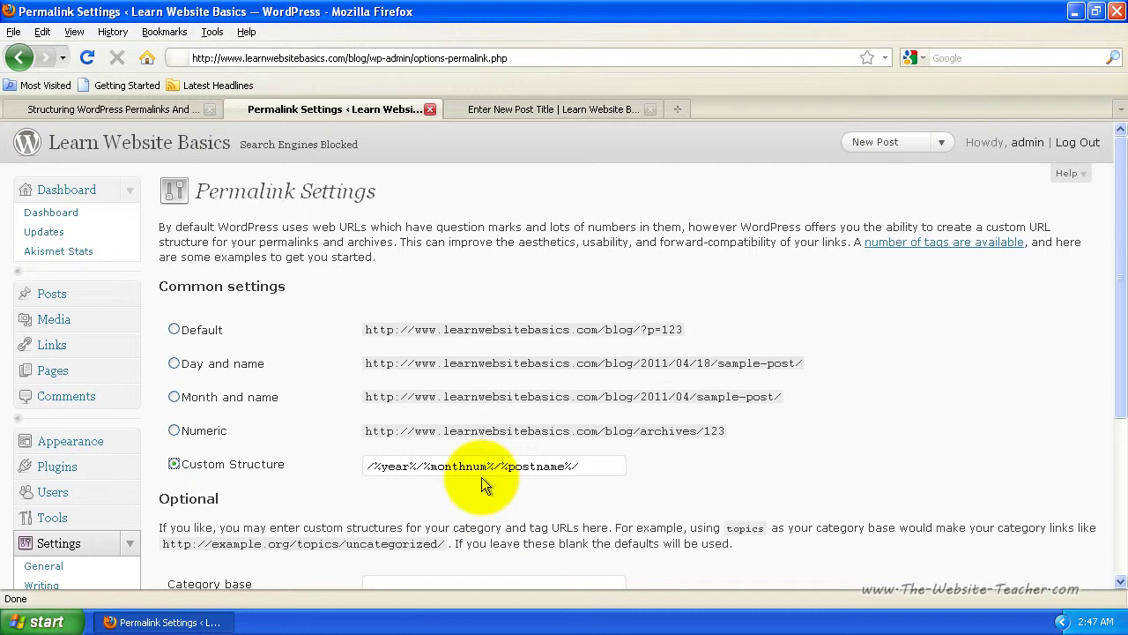
click(154, 110)
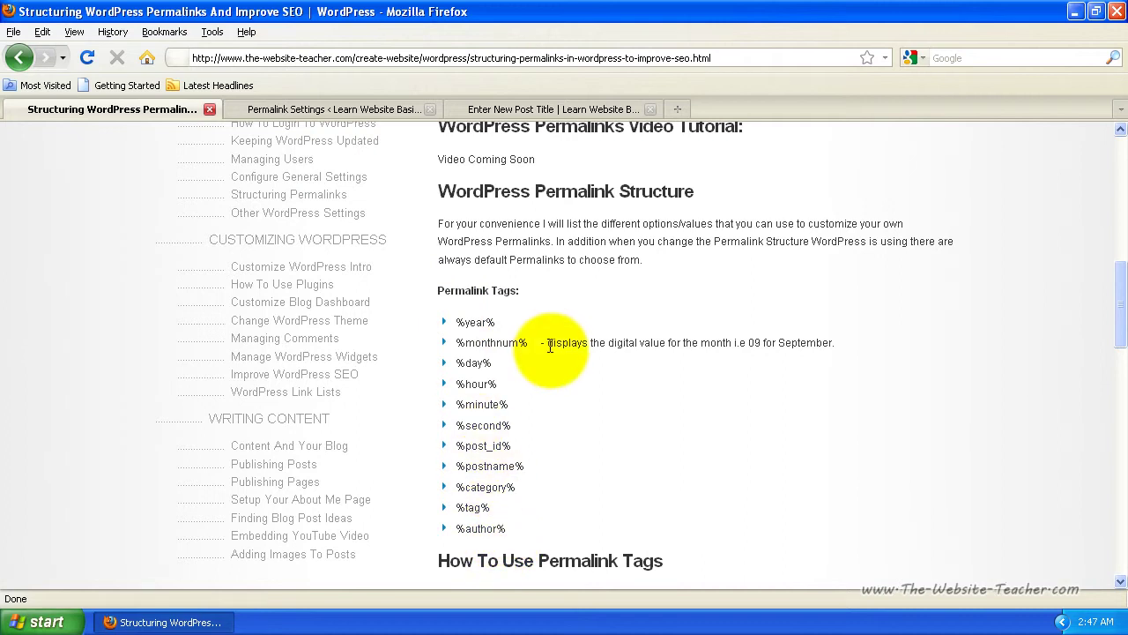
- Note the %category% and %postname% tags, then edit the post's address to end in cpu
drag(522, 488, 457, 486)
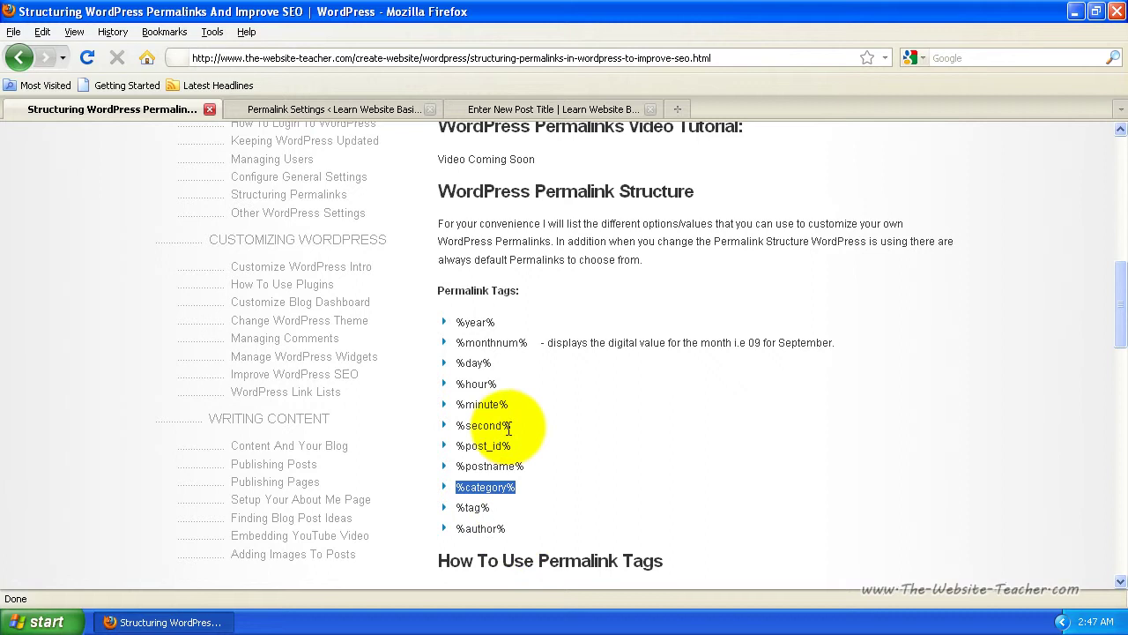
drag(521, 466, 454, 467)
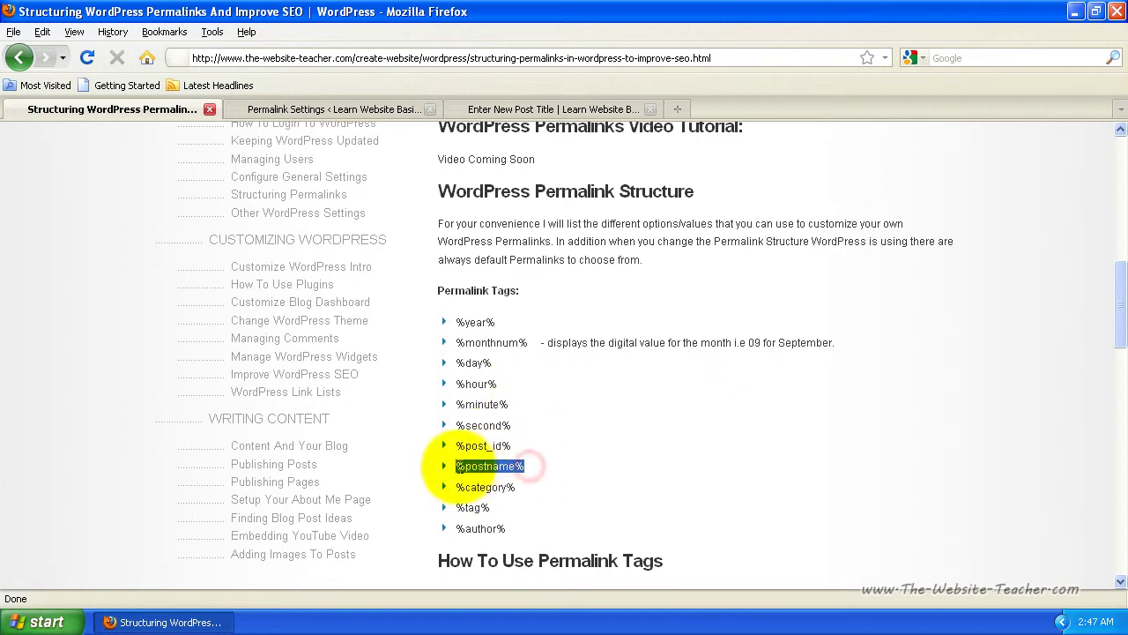
click(527, 110)
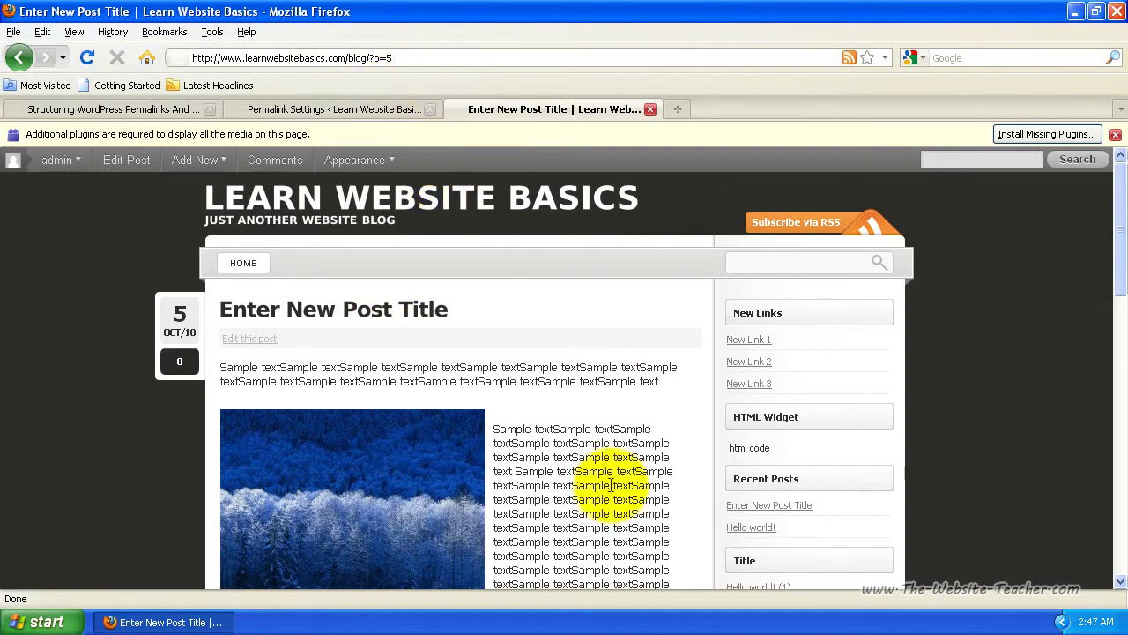
scroll(566, 403, down, 2)
scroll(529, 409, up, 2)
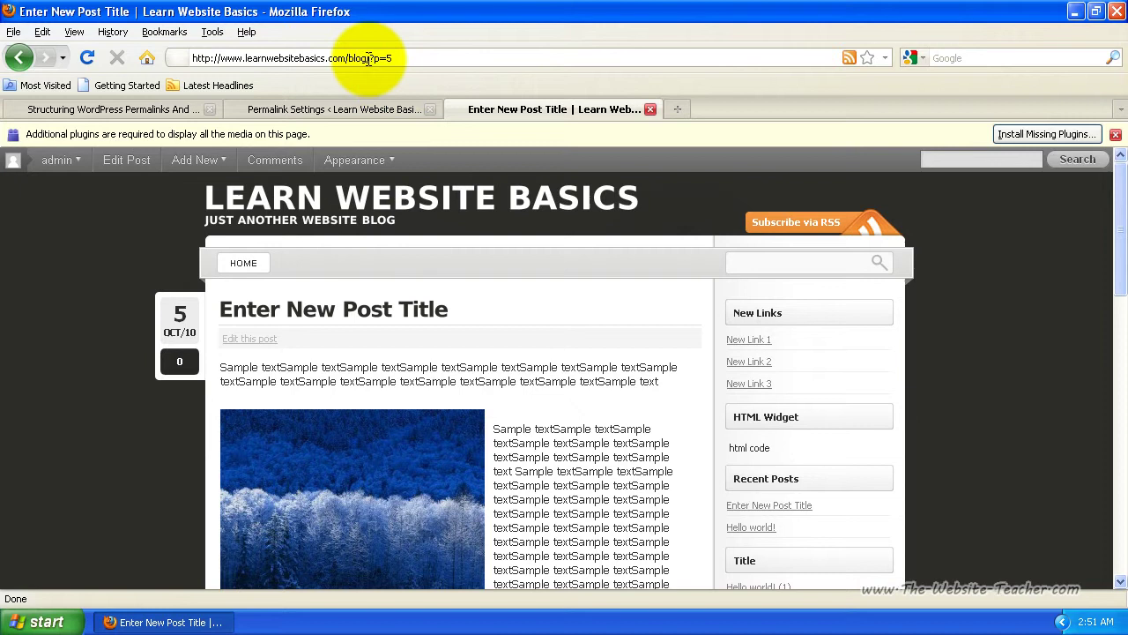
key(BackSpace)
key(BackSpace)
key(BackSpace)
key(BackSpace)
text(cpu/enter)
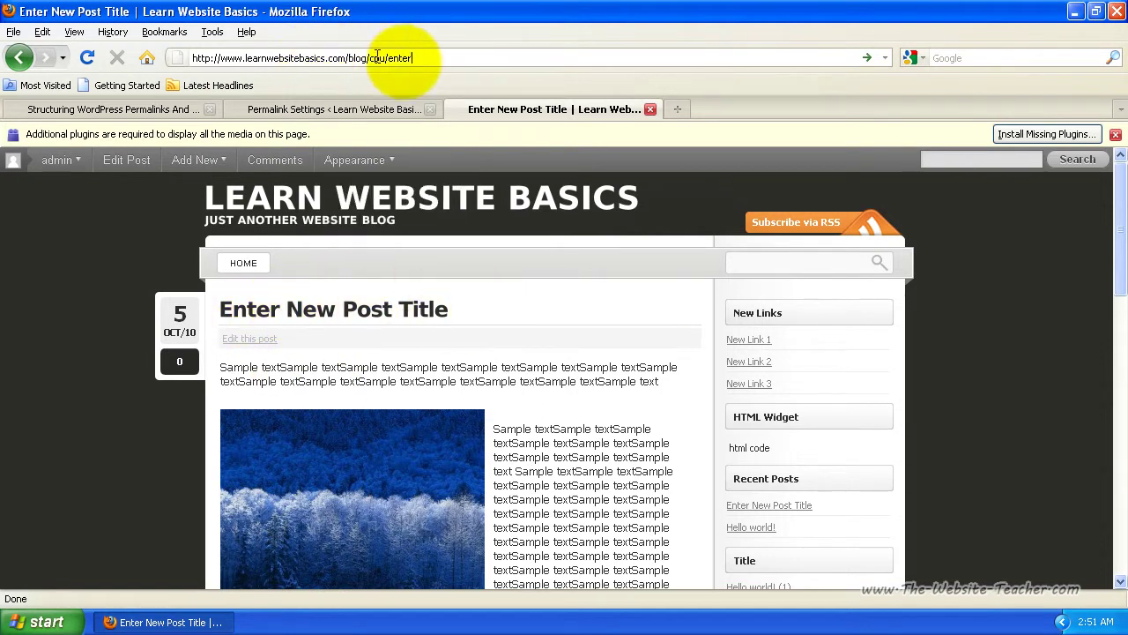
click(331, 109)
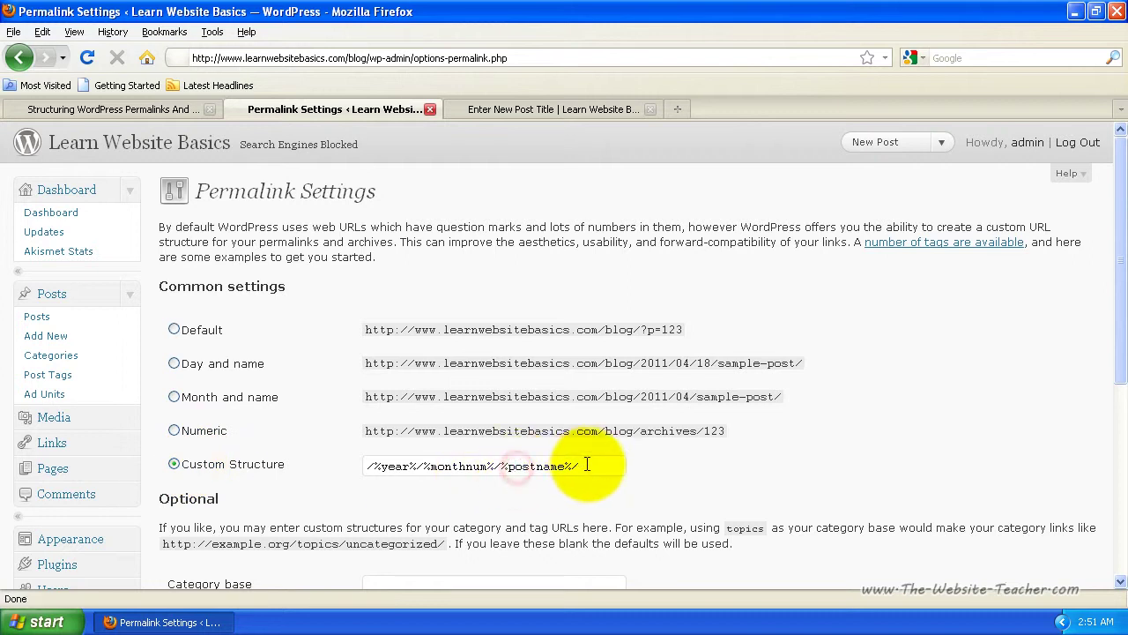
- Replace the custom structure with /%category%/%postname%/ and save the changes
drag(588, 464, 363, 465)
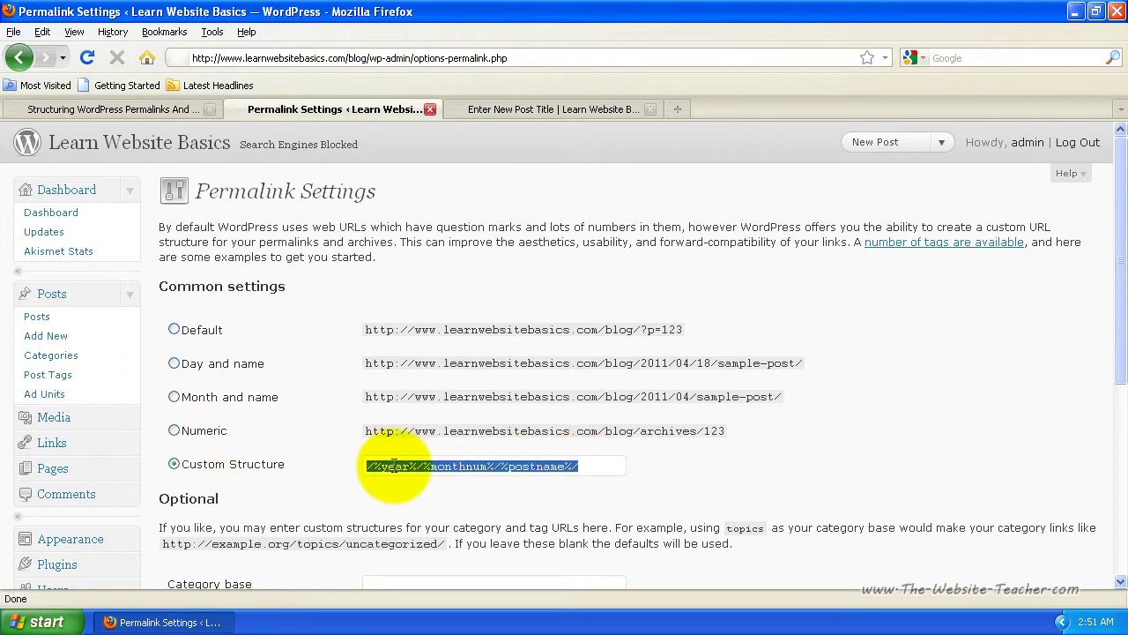
text(/)
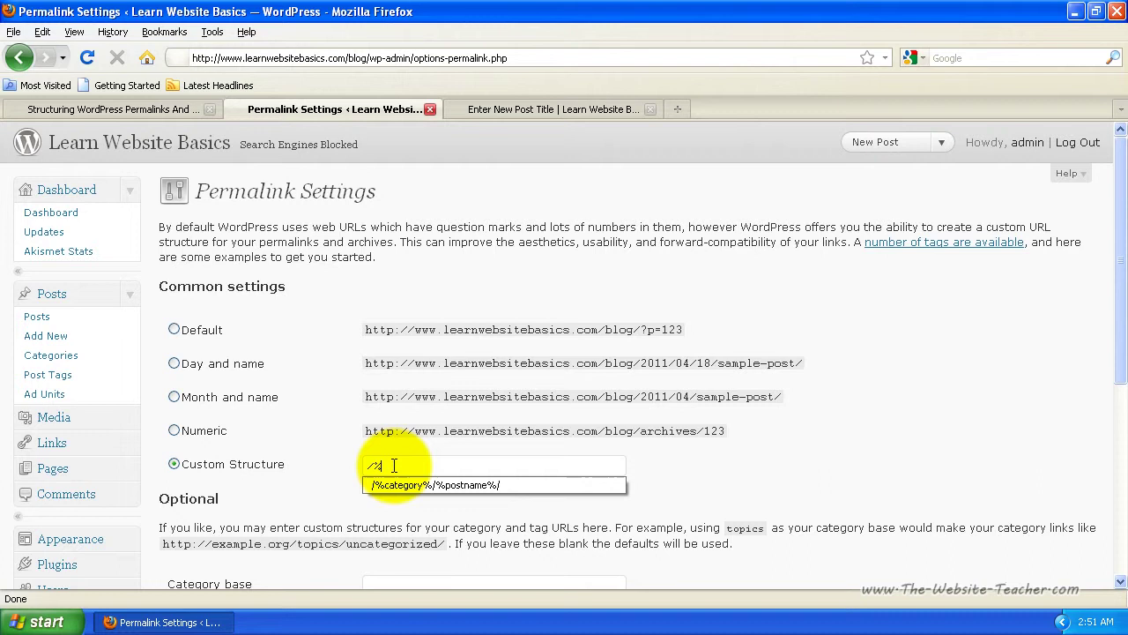
text(%)
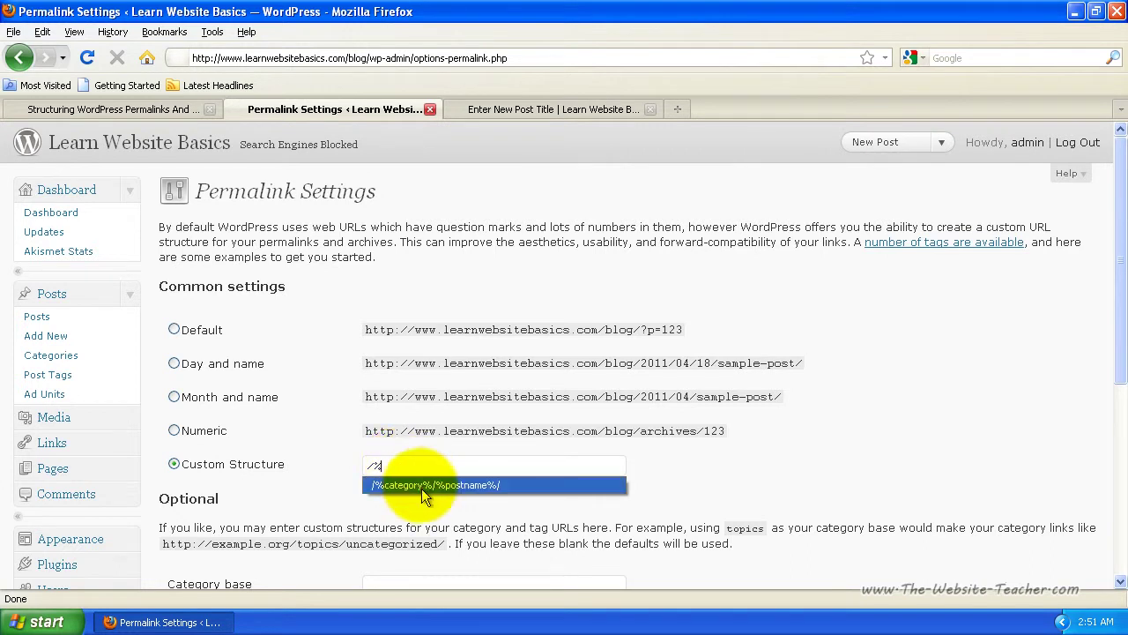
click(422, 485)
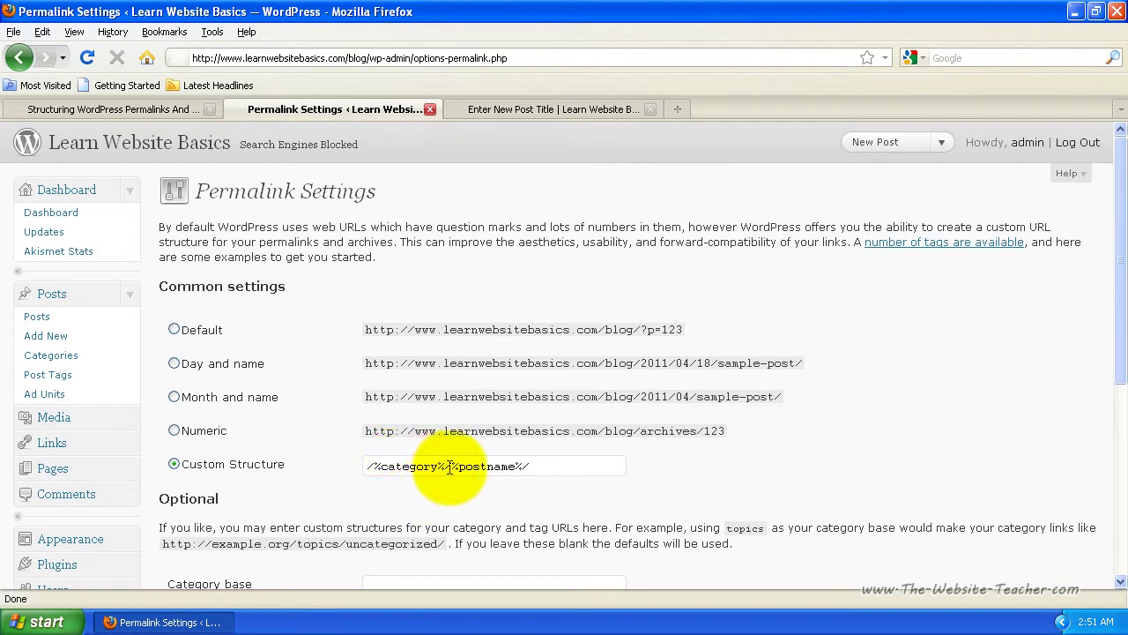
double_click(374, 465)
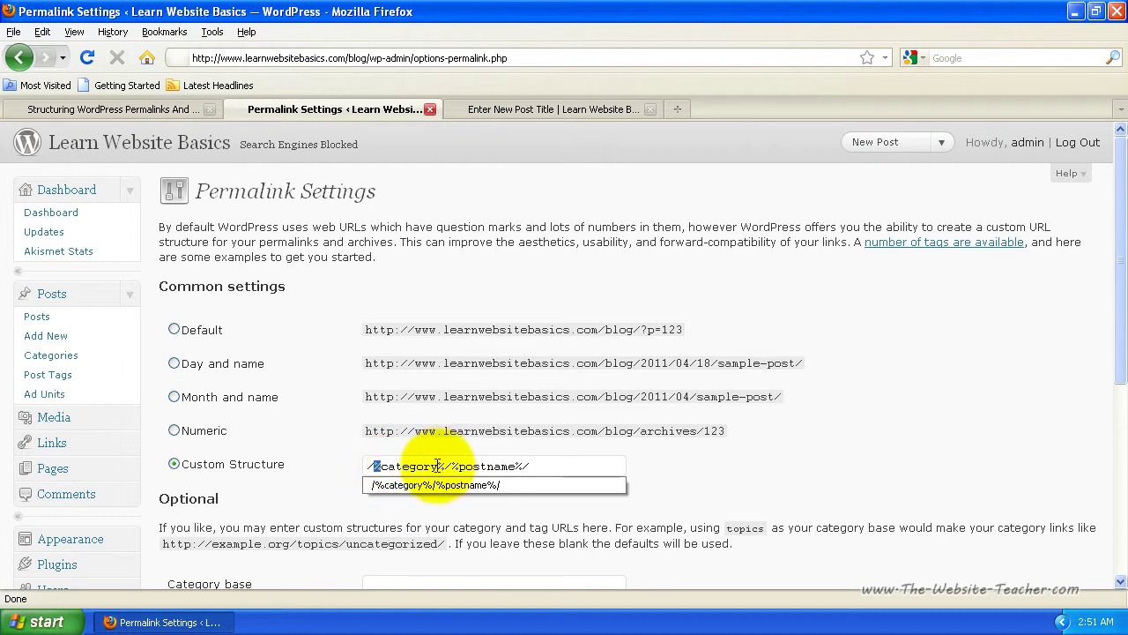
drag(439, 465, 374, 466)
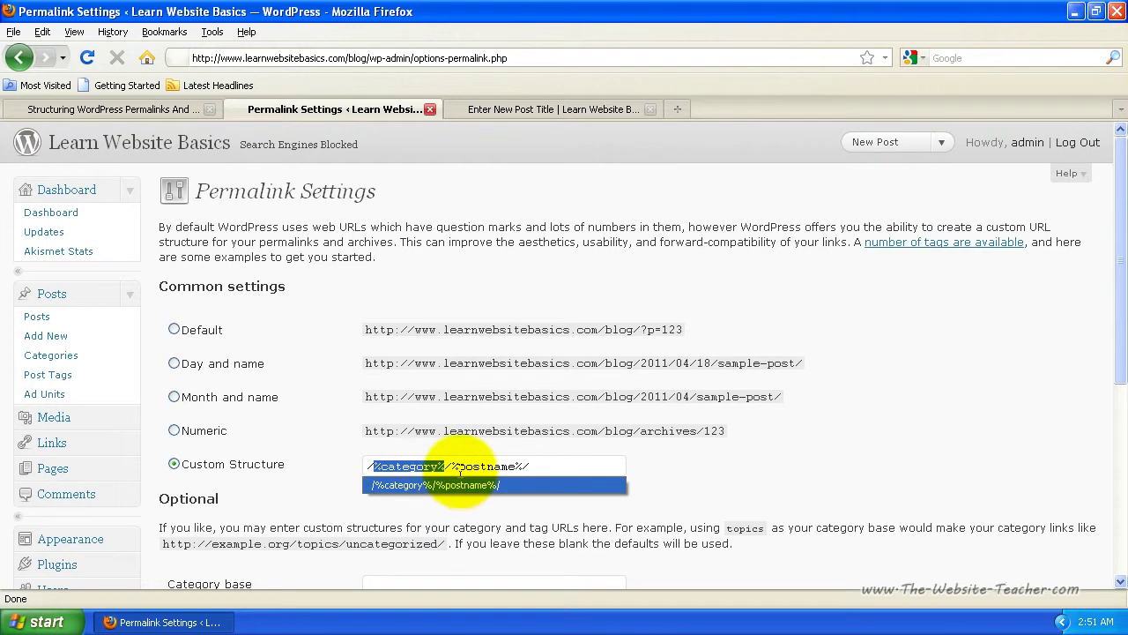
click(491, 465)
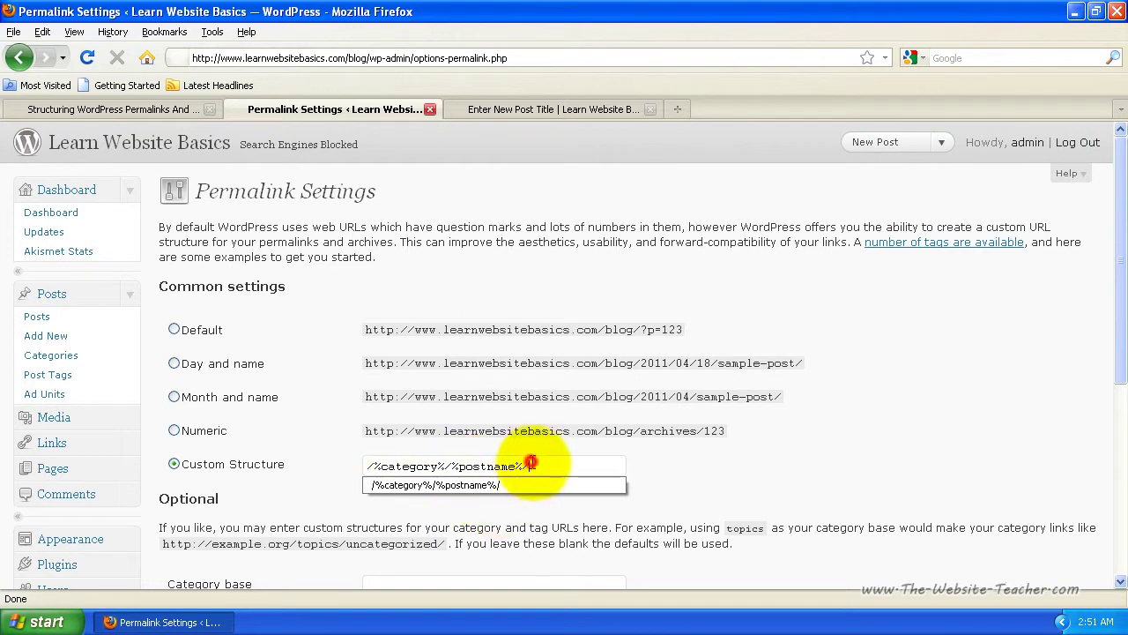
scroll(617, 476, down, 2)
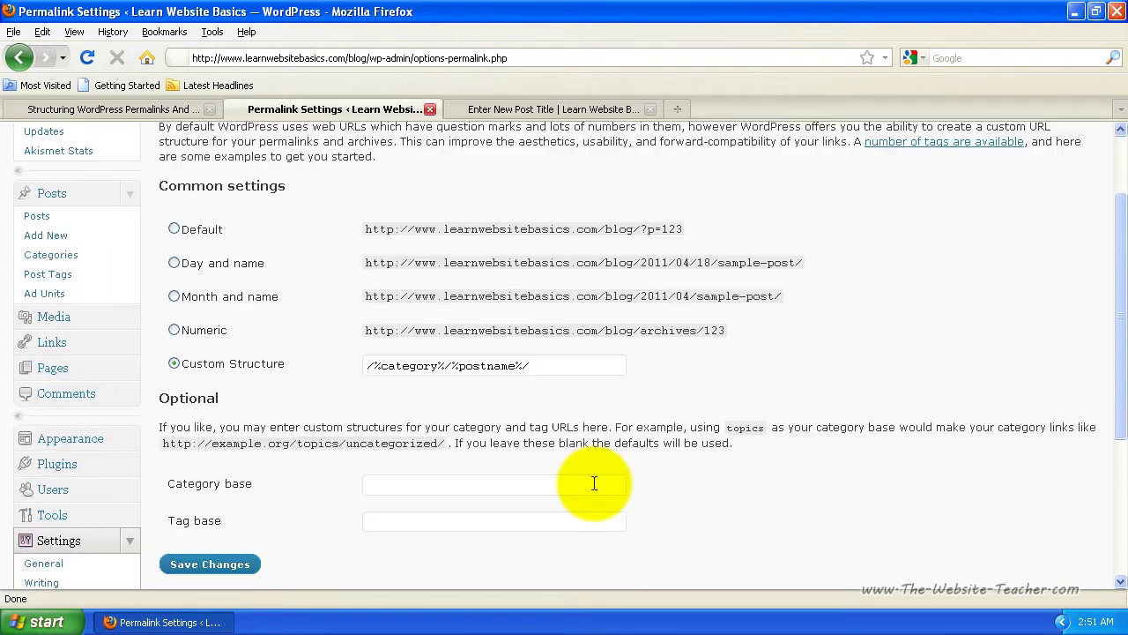
click(230, 566)
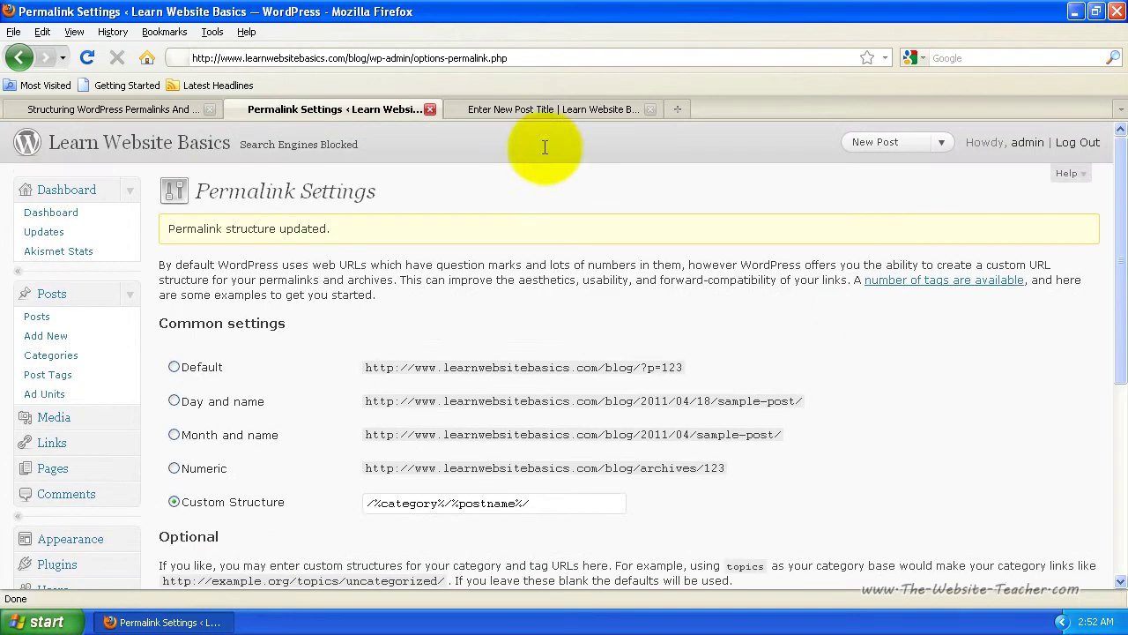
- Reload the sample post and confirm its address reads /blog/hardware/cpu/enter-new-post-title/
click(515, 109)
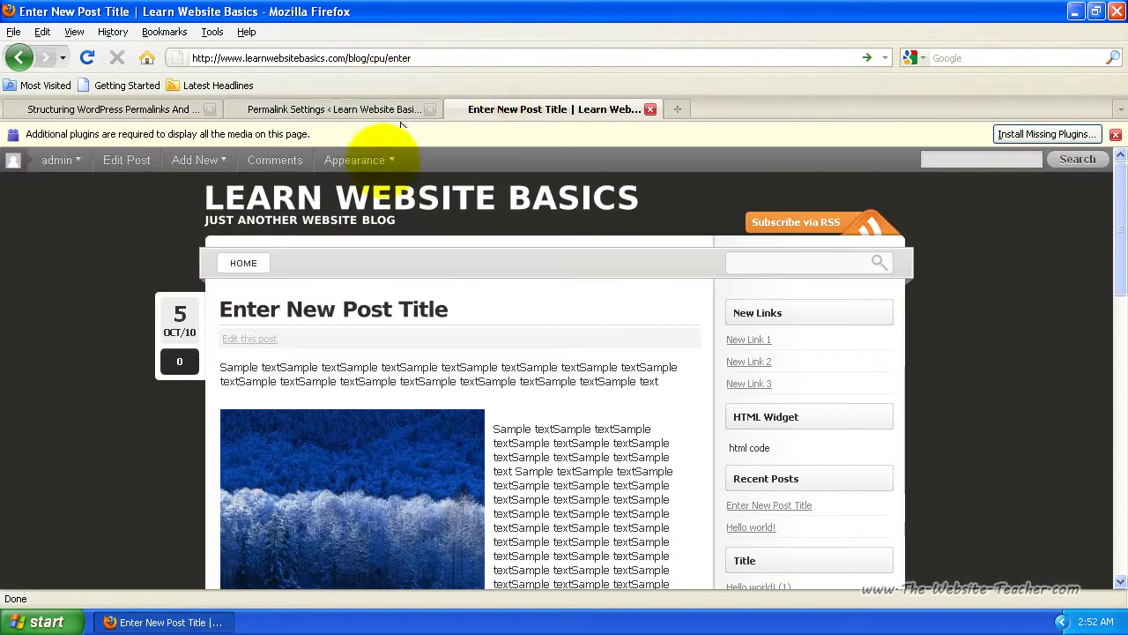
click(319, 315)
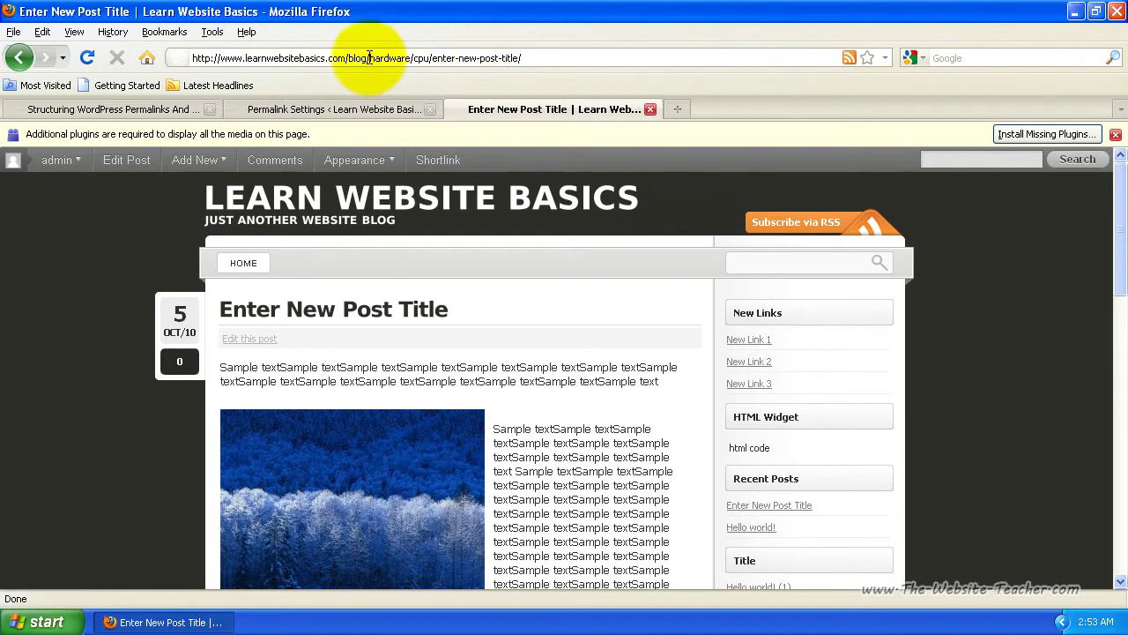
drag(368, 58, 418, 57)
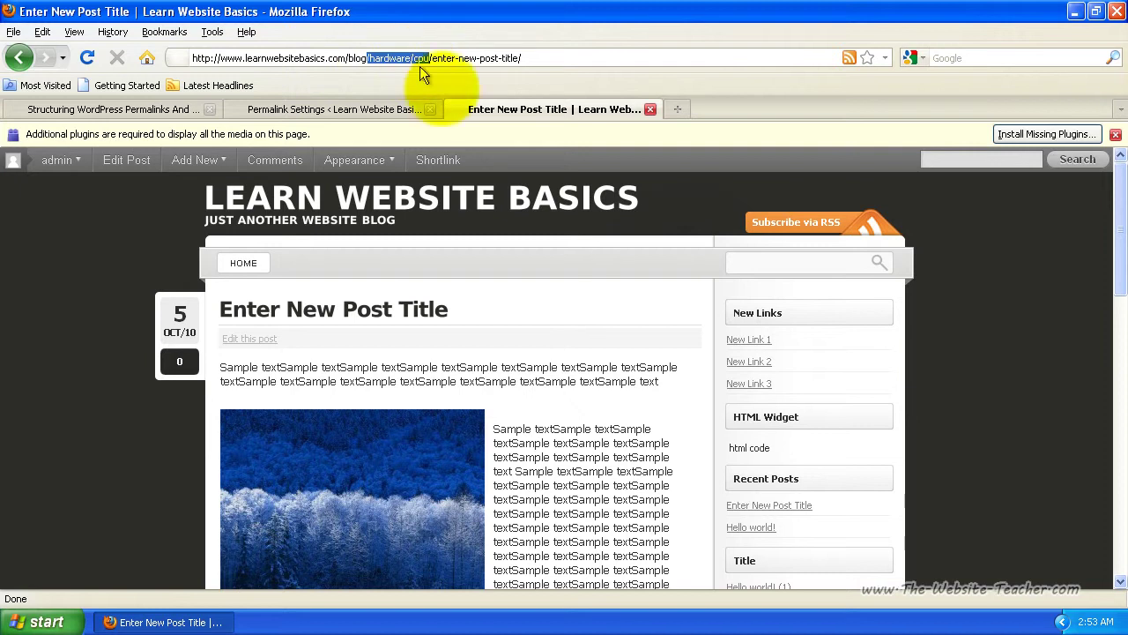
click(336, 113)
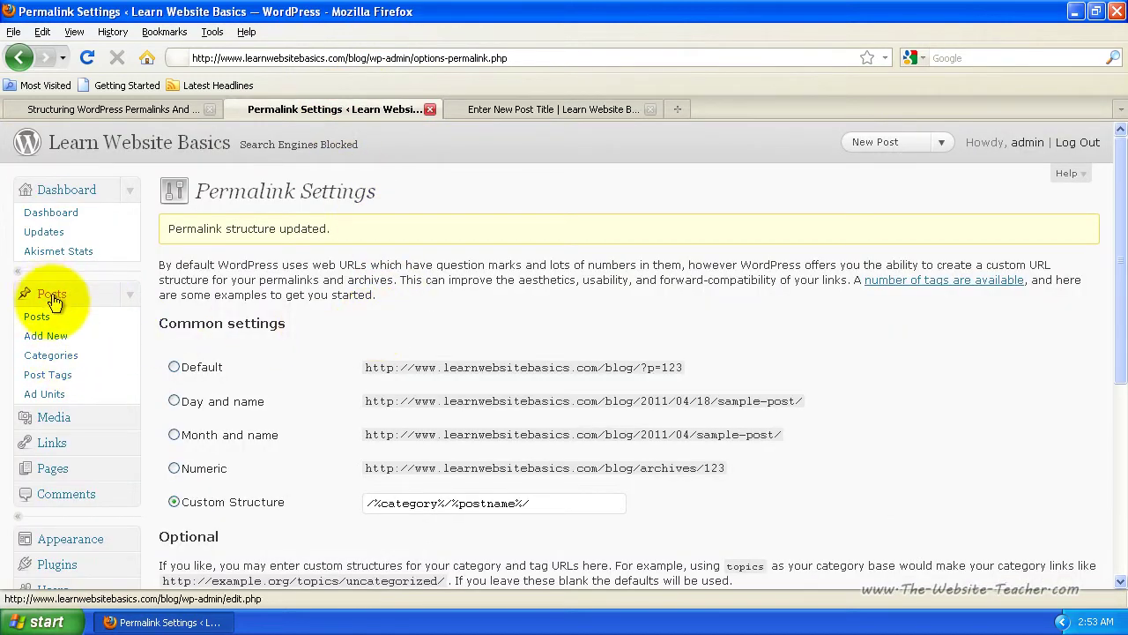
- Open Posts > Categories in a new tab, comparing CPU under Hardware with the post's hardware/cpu address
middle_click(52, 356)
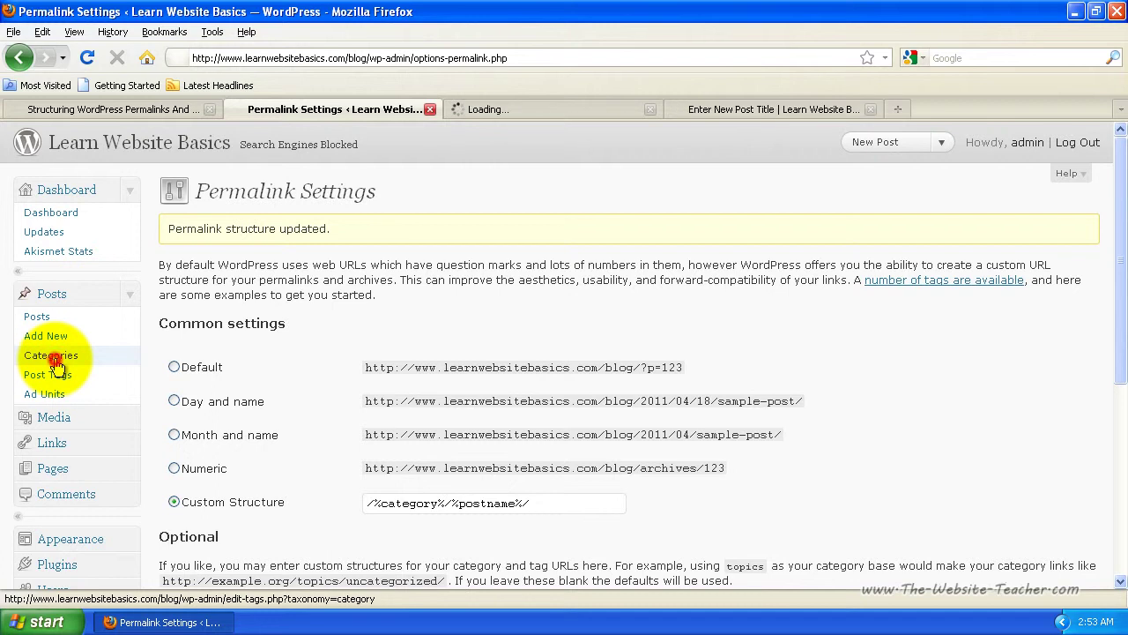
click(575, 109)
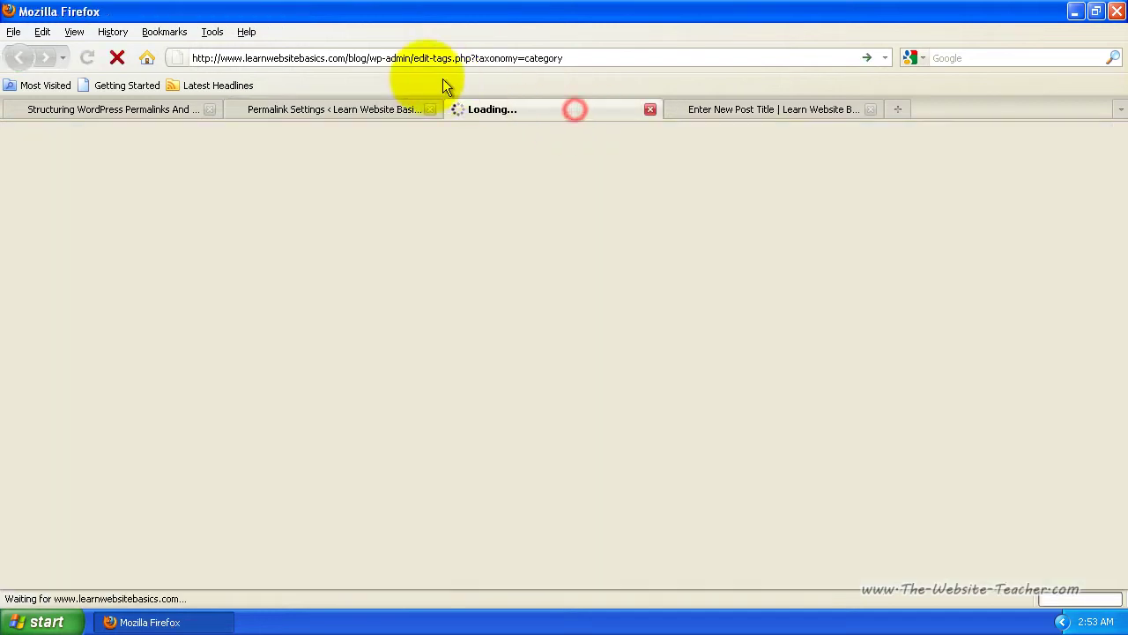
click(731, 110)
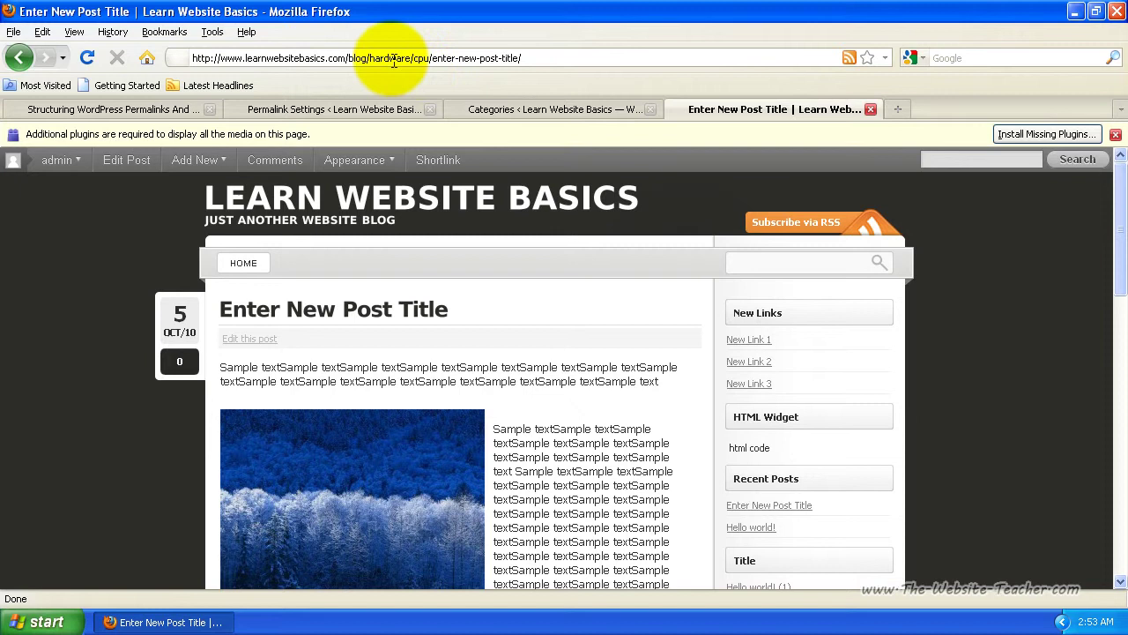
drag(370, 58, 386, 57)
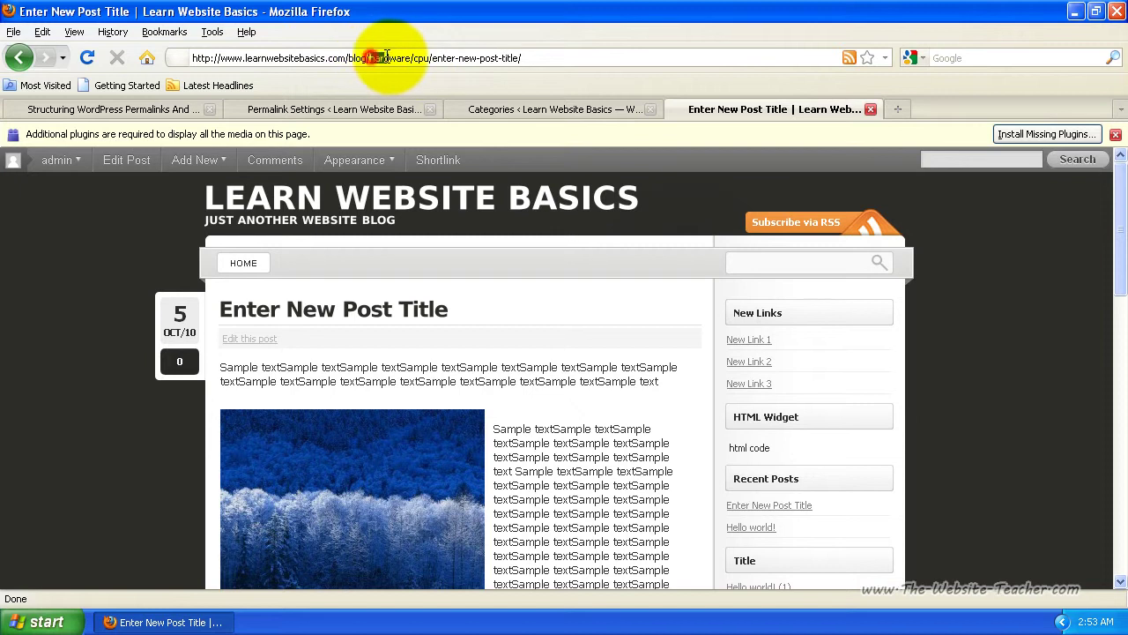
click(529, 109)
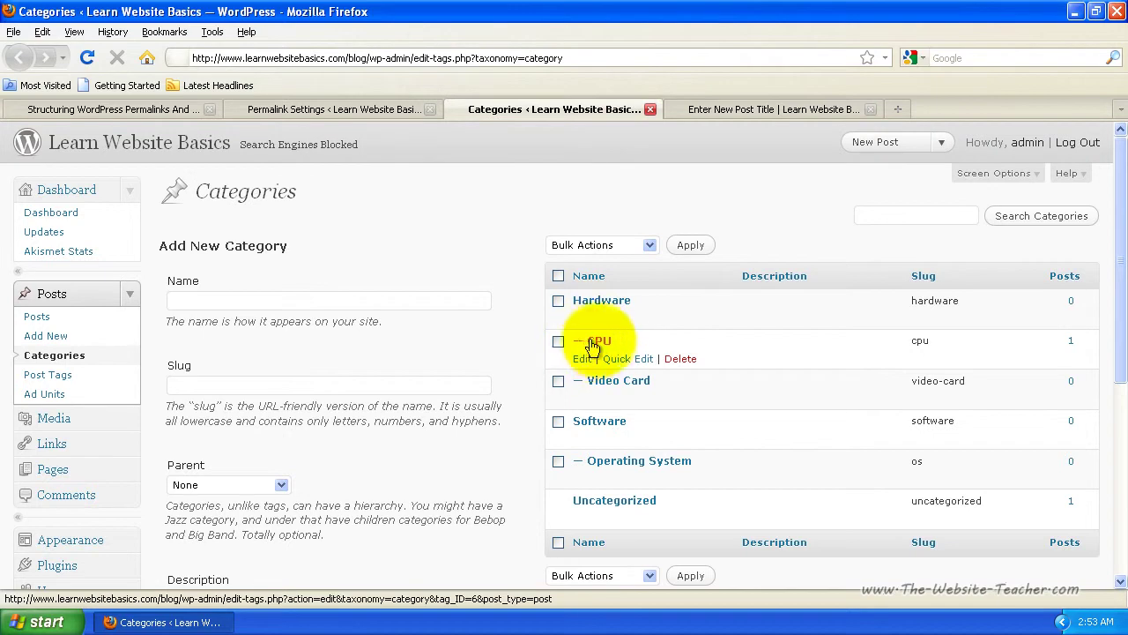
click(691, 109)
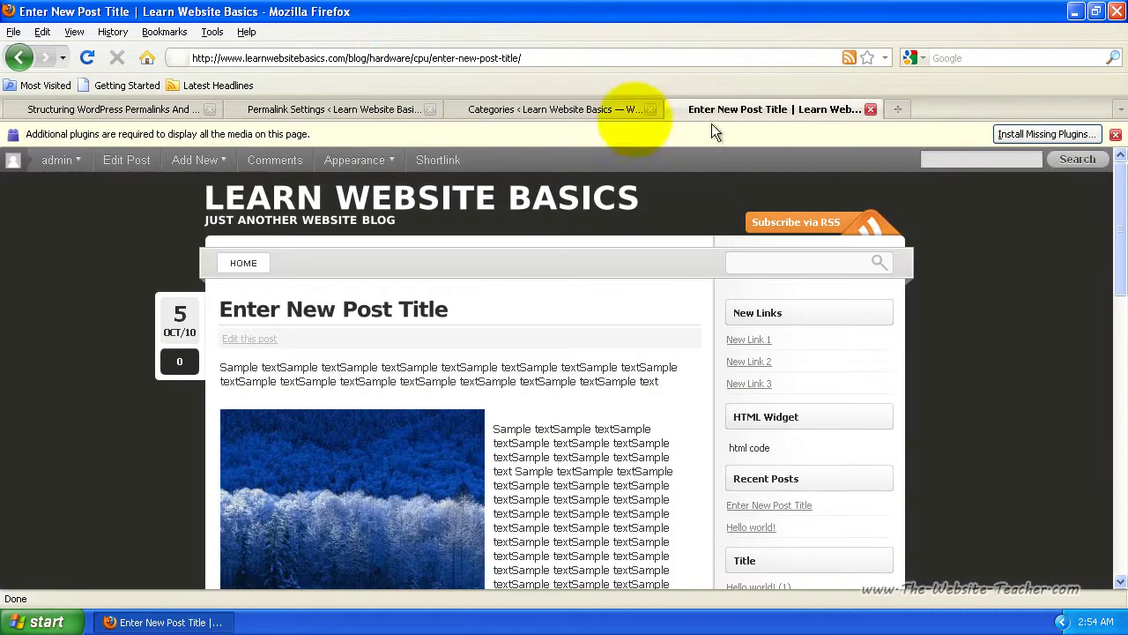
- Highlight the post's category path and compare it against the tutorial's permalink tags list
drag(345, 58, 529, 54)
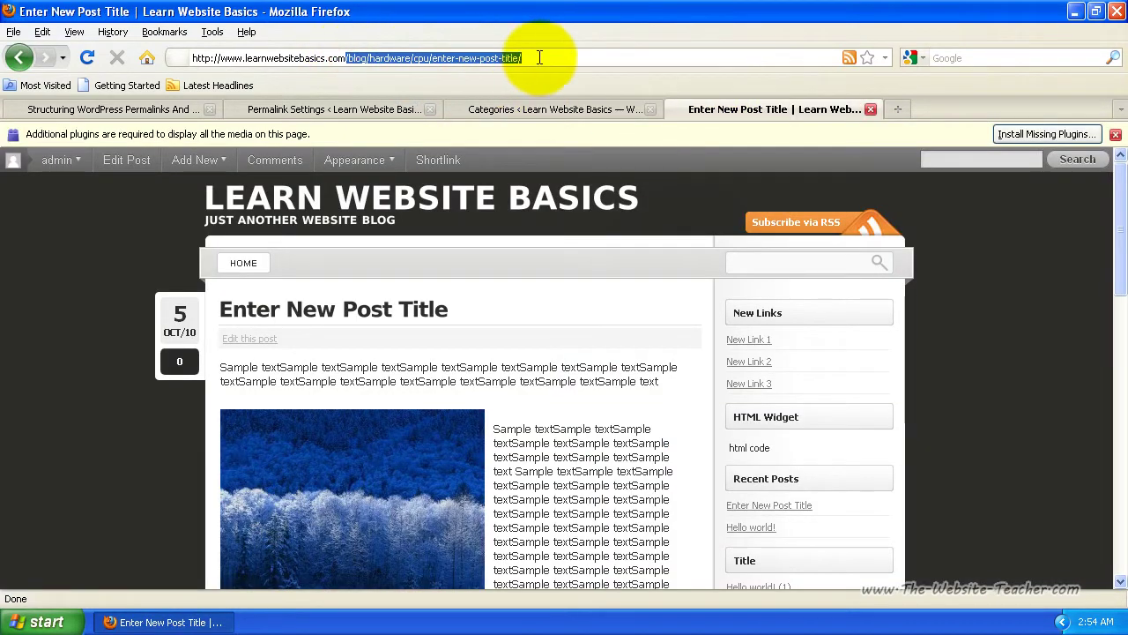
click(520, 57)
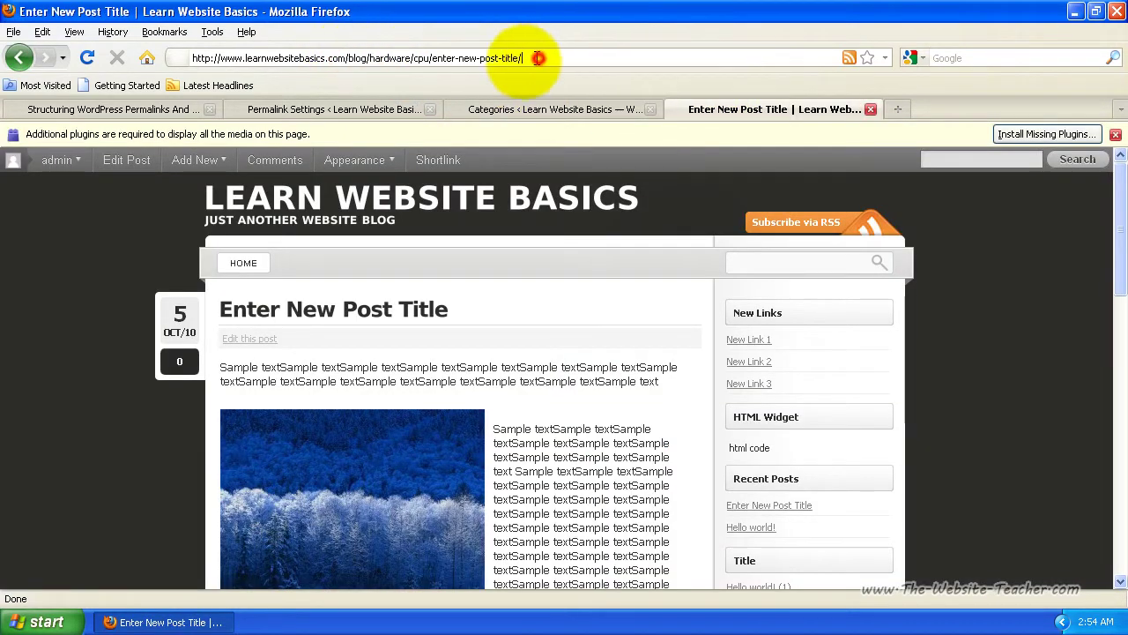
click(535, 111)
click(350, 110)
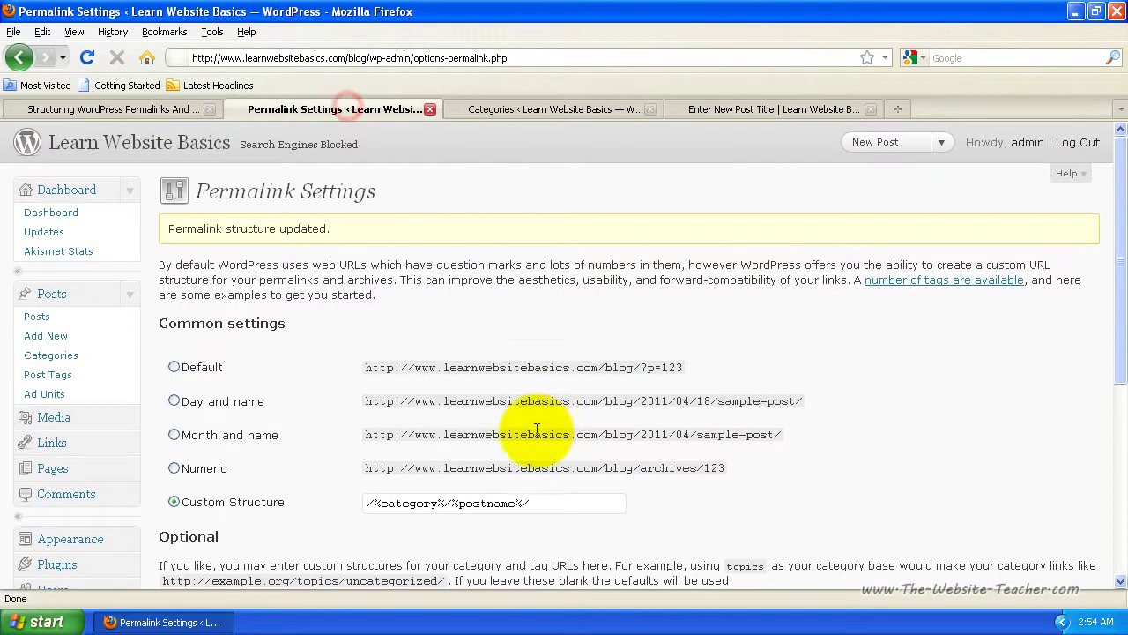
scroll(529, 423, down, 2)
drag(540, 403, 369, 403)
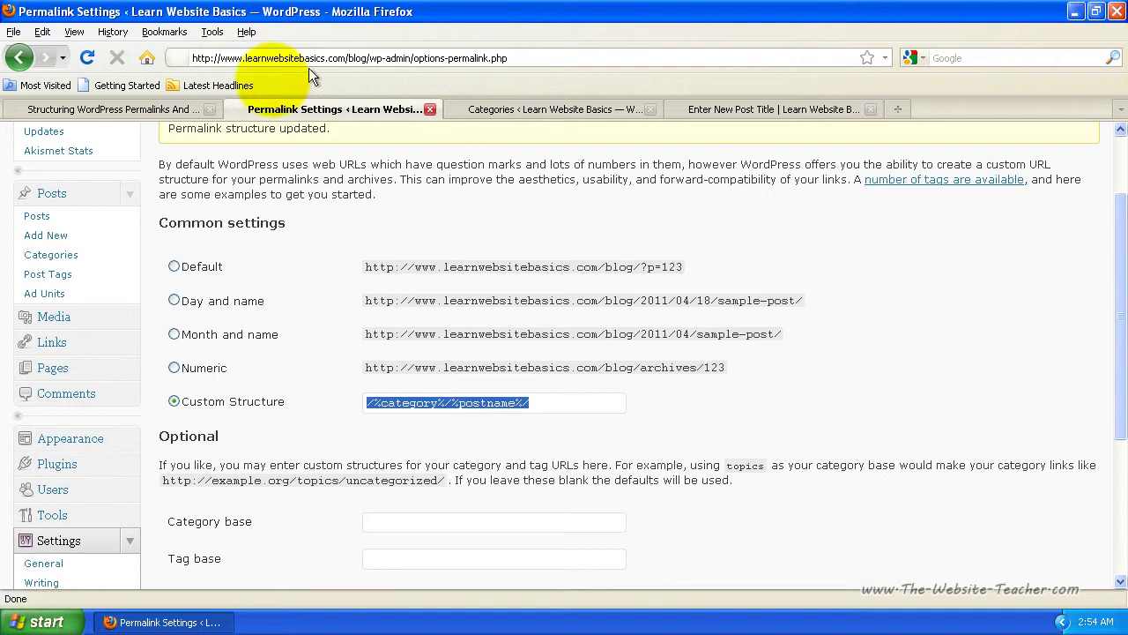
click(149, 111)
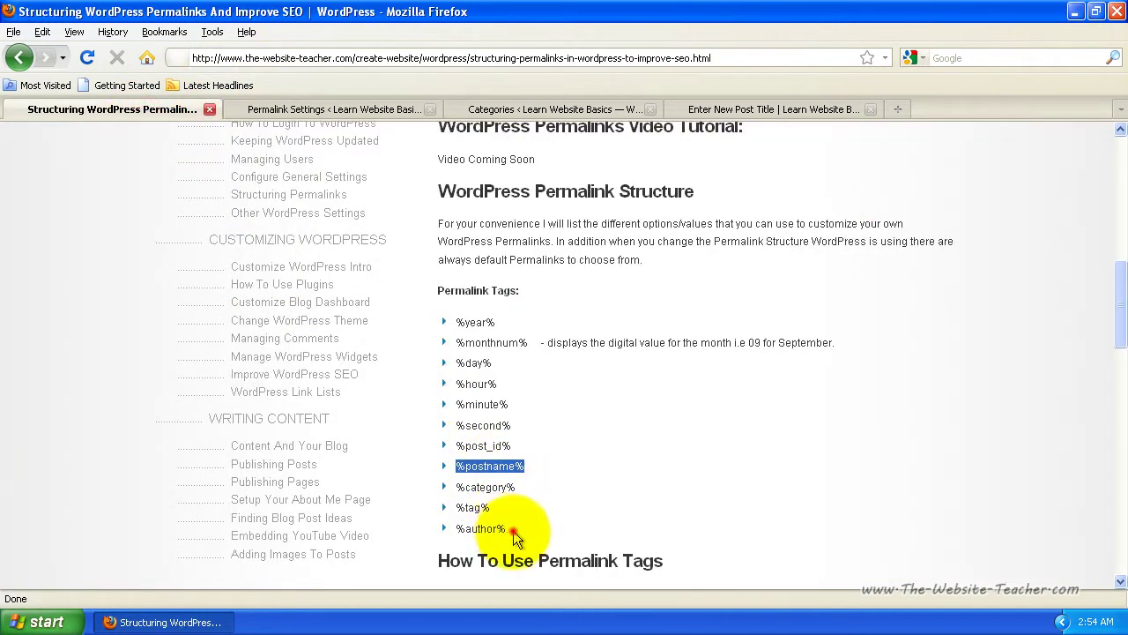
drag(510, 529, 445, 317)
click(583, 441)
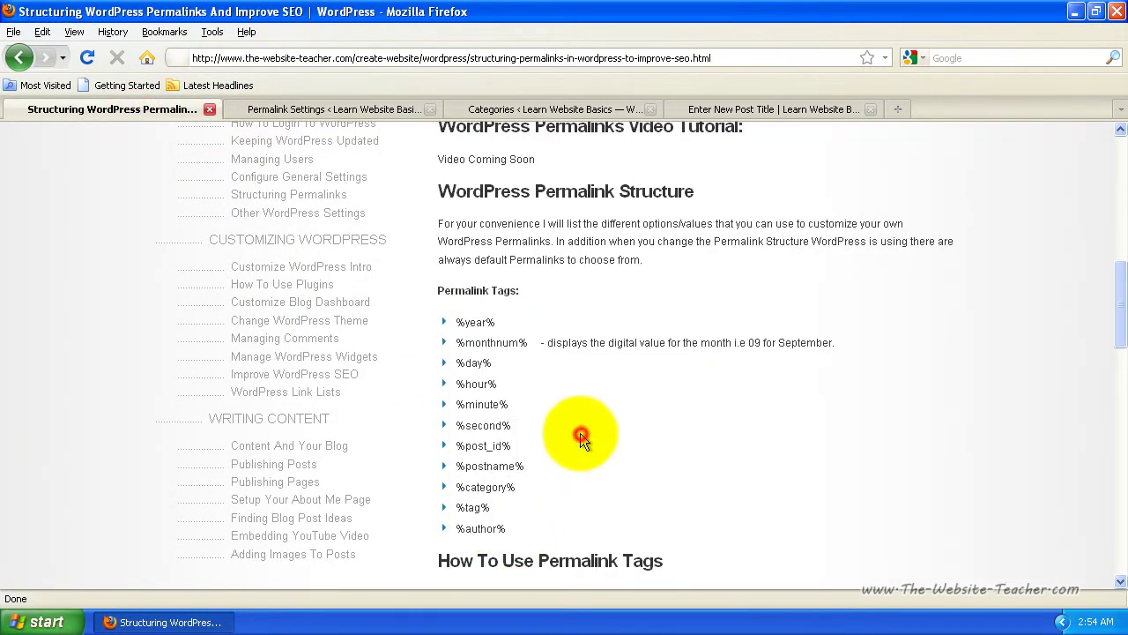
- In Permalink Settings, highlight the optional base section and the /%category%/%postname%/ custom structure
key(ctrl+Tab)
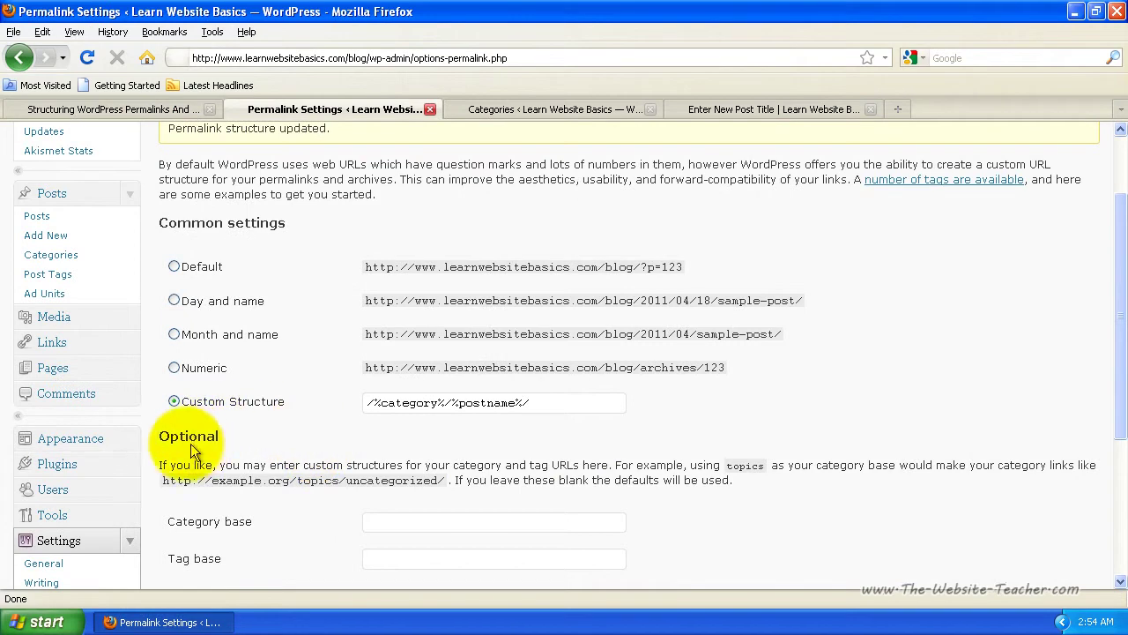
click(164, 435)
drag(165, 435, 335, 538)
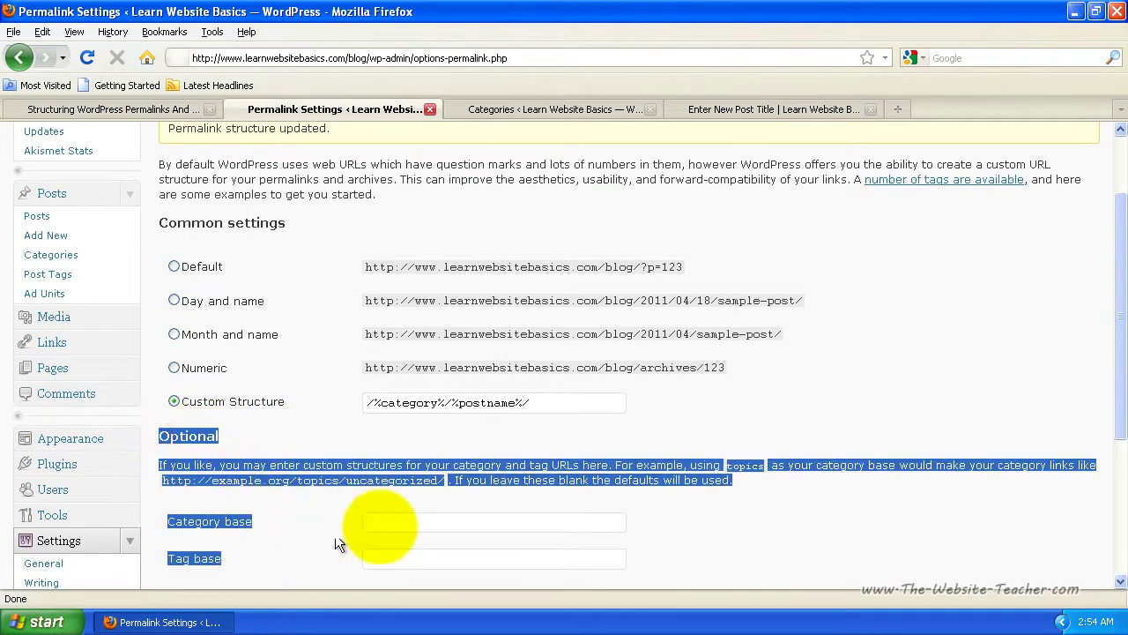
click(873, 504)
drag(1119, 372, 1124, 446)
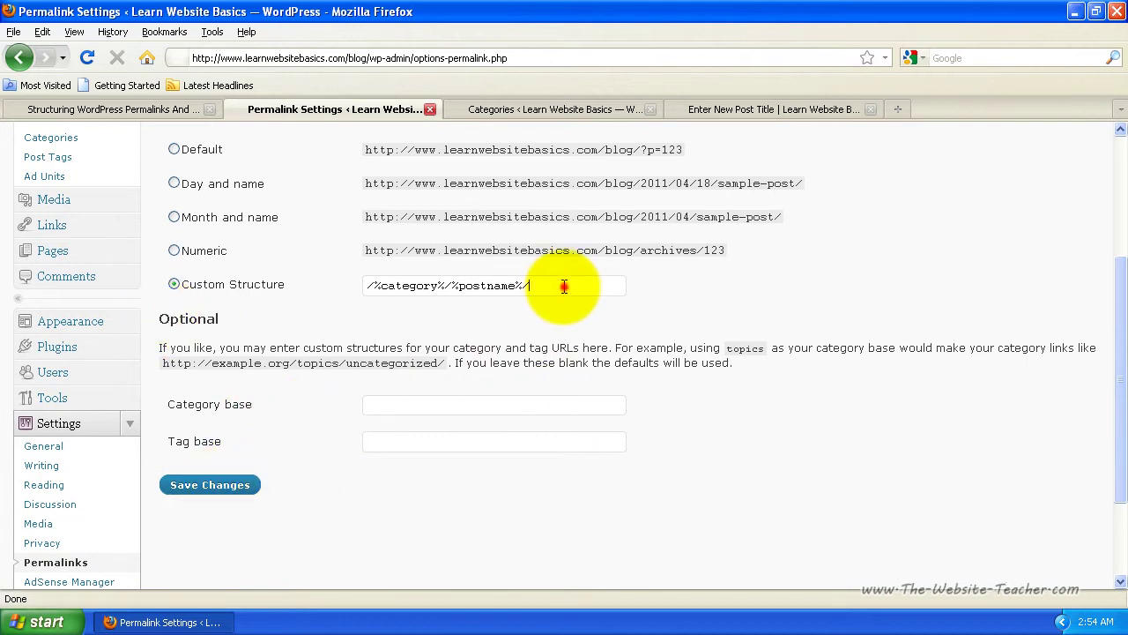
drag(564, 286, 273, 278)
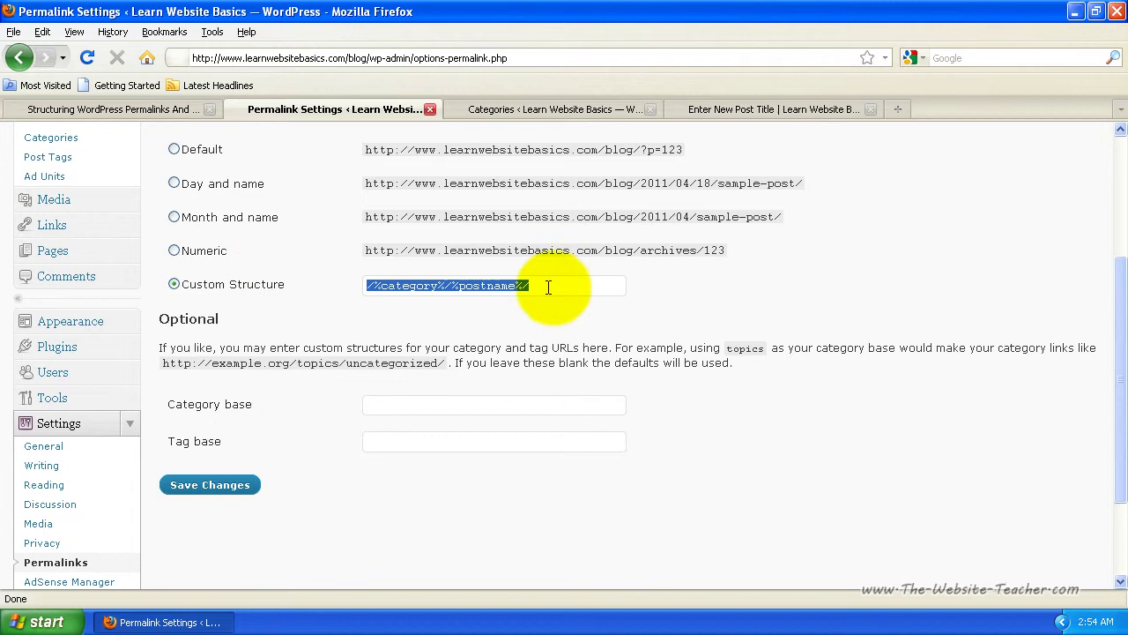
scroll(1123, 399, up, 5)
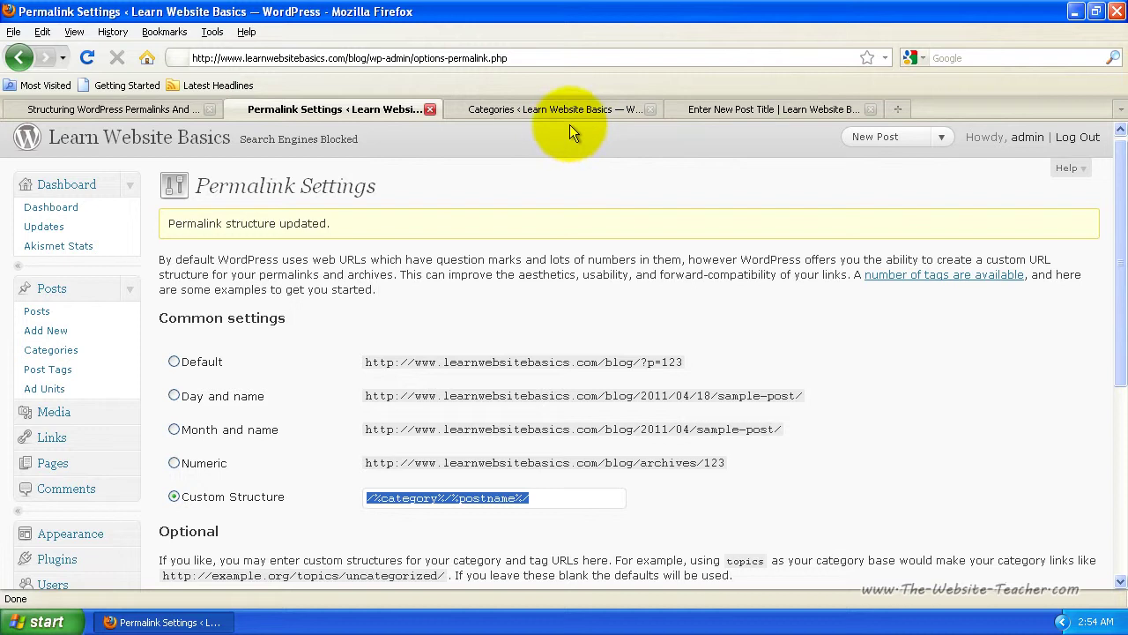
- Return to the 'Enter New Post Title' post and highlight its hardware/cpu/enter-new-post-title/ address path
click(553, 495)
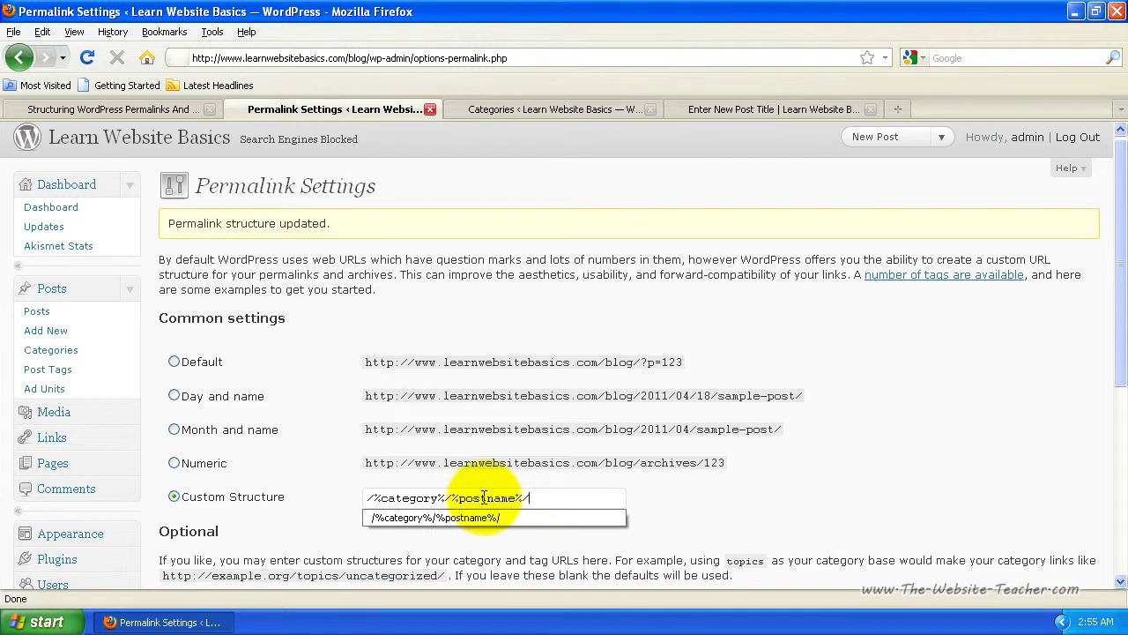
click(768, 113)
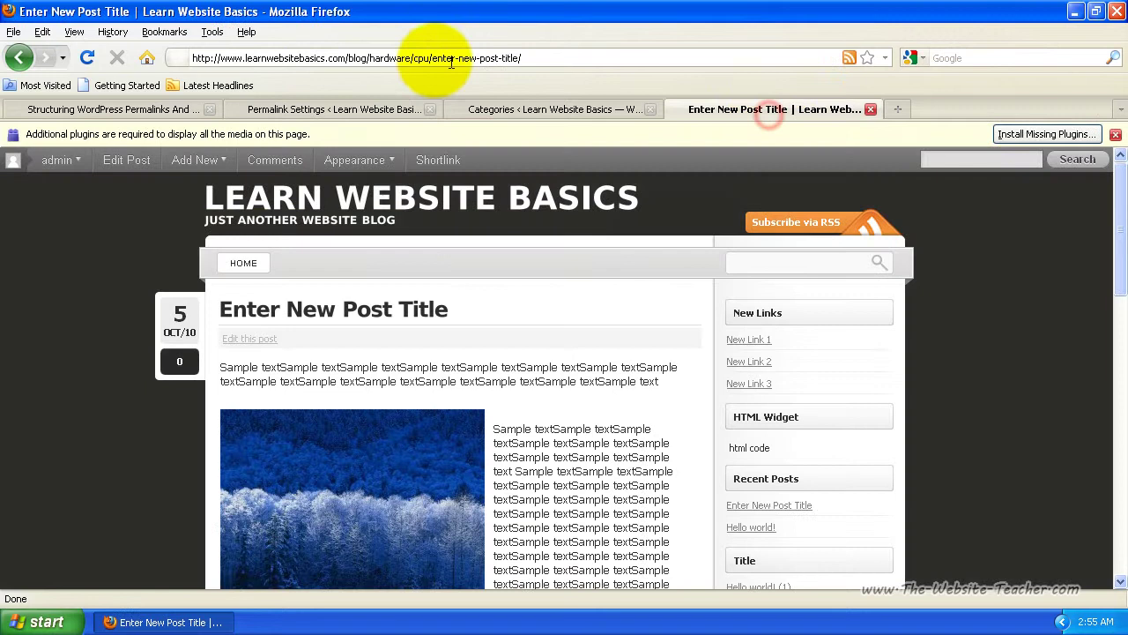
drag(369, 58, 528, 57)
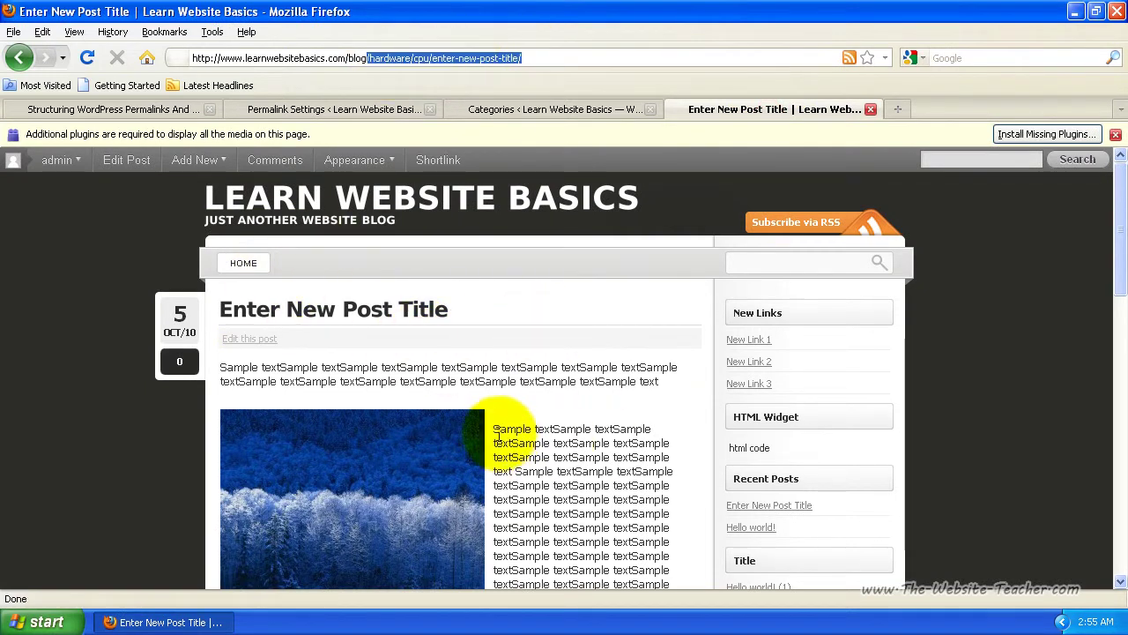
drag(1120, 238, 1090, 35)
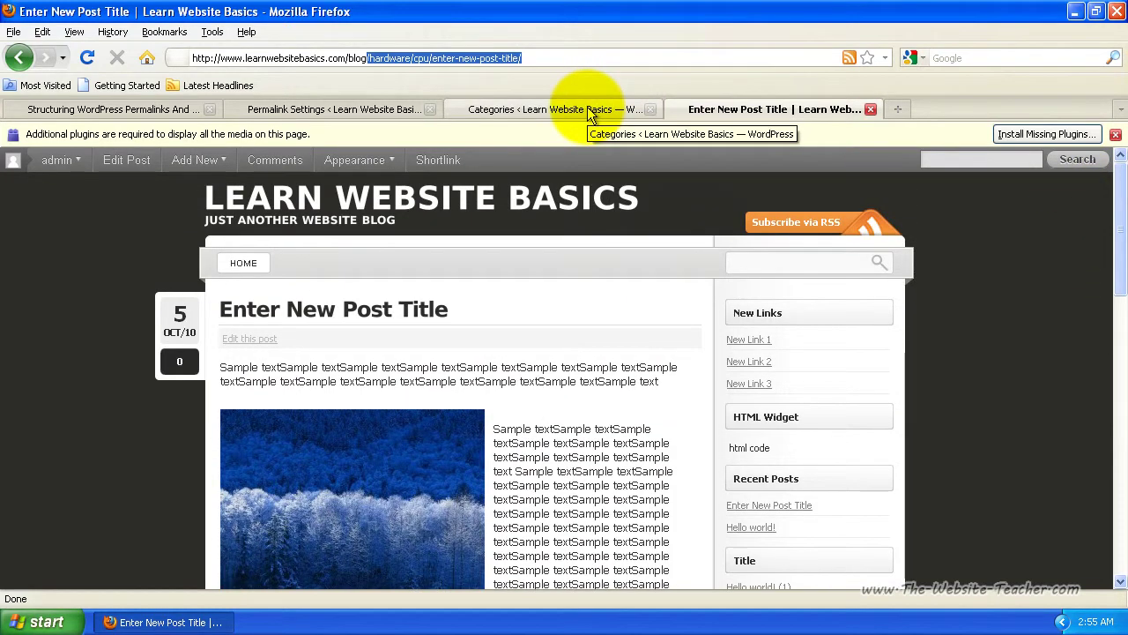